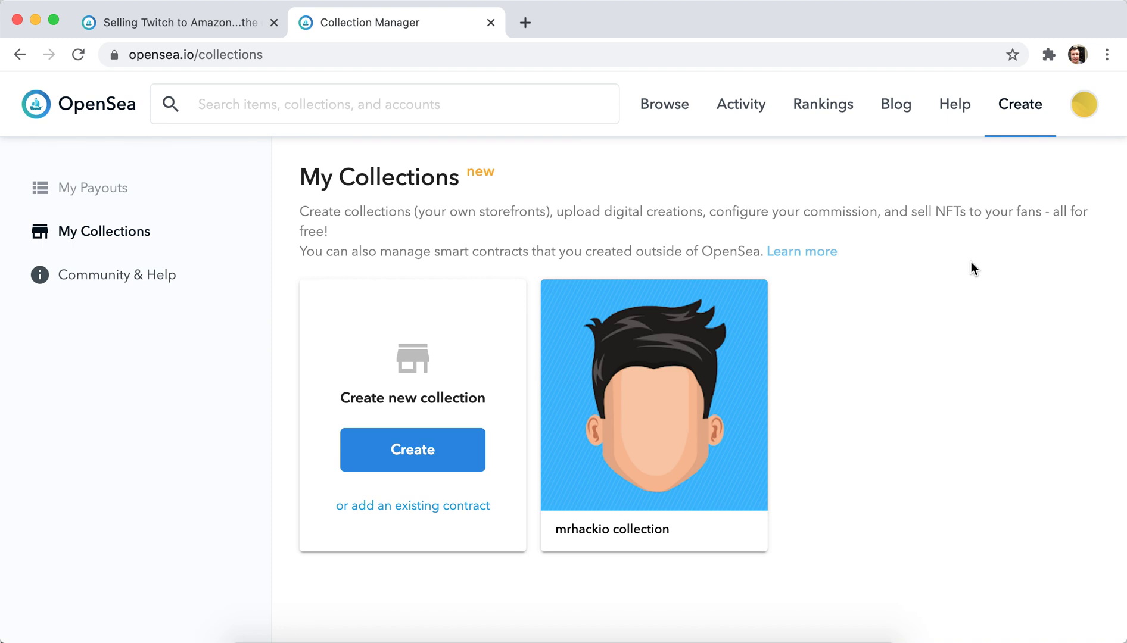
View the Selling Twitch to Amazon NFT listing.
left_click(214, 24)
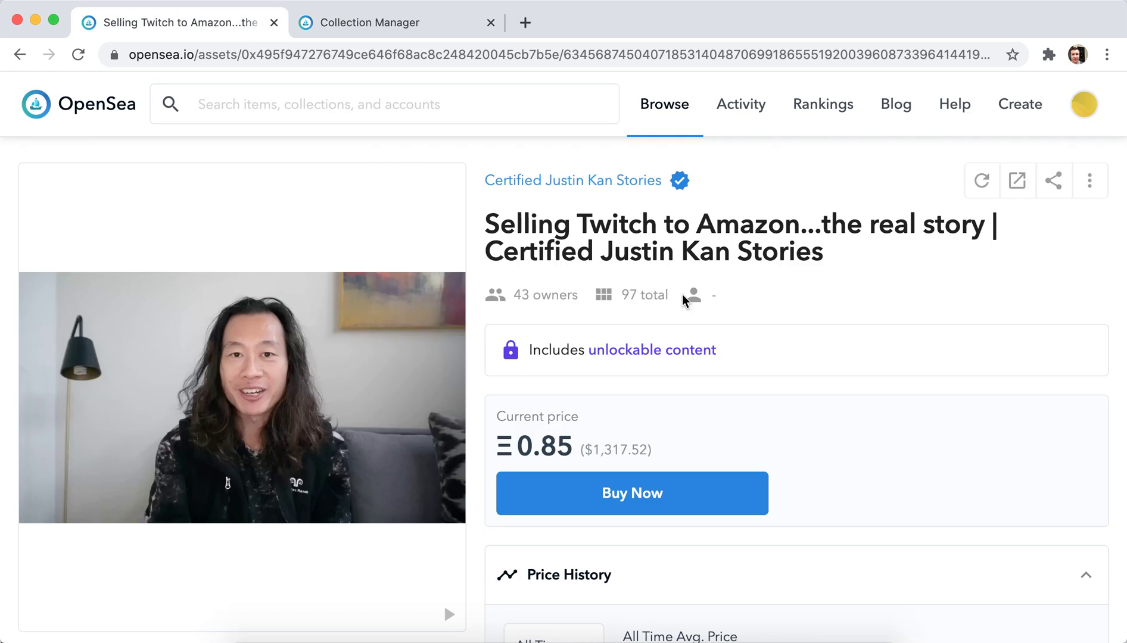
scroll(867, 352, "down", 2)
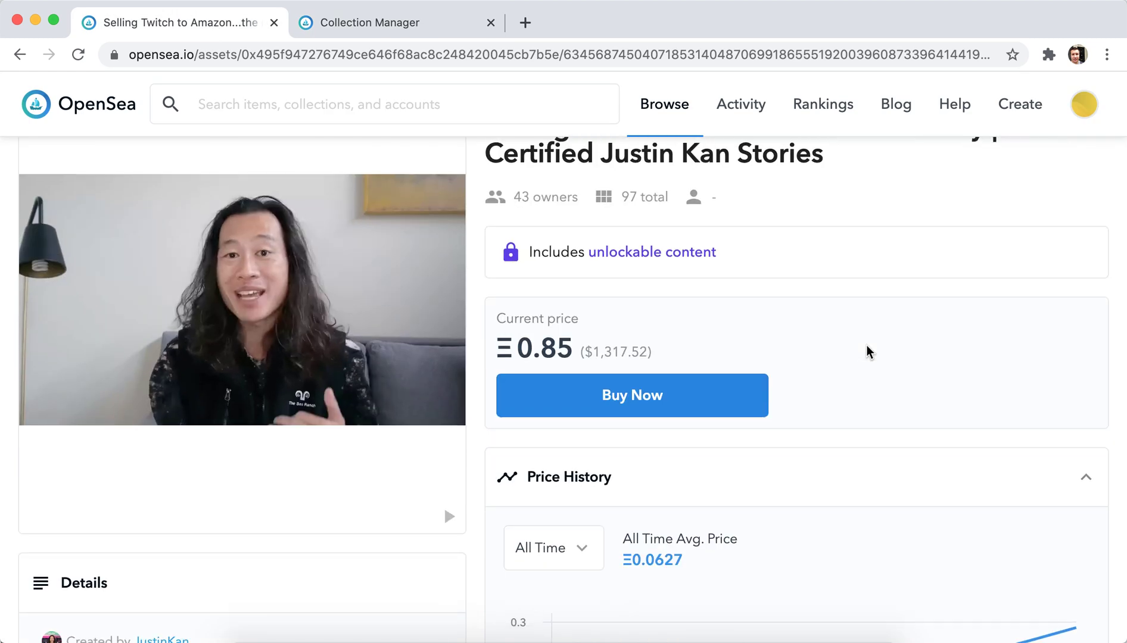
scroll(867, 351, "down", 3)
scroll(868, 352, "up", 5)
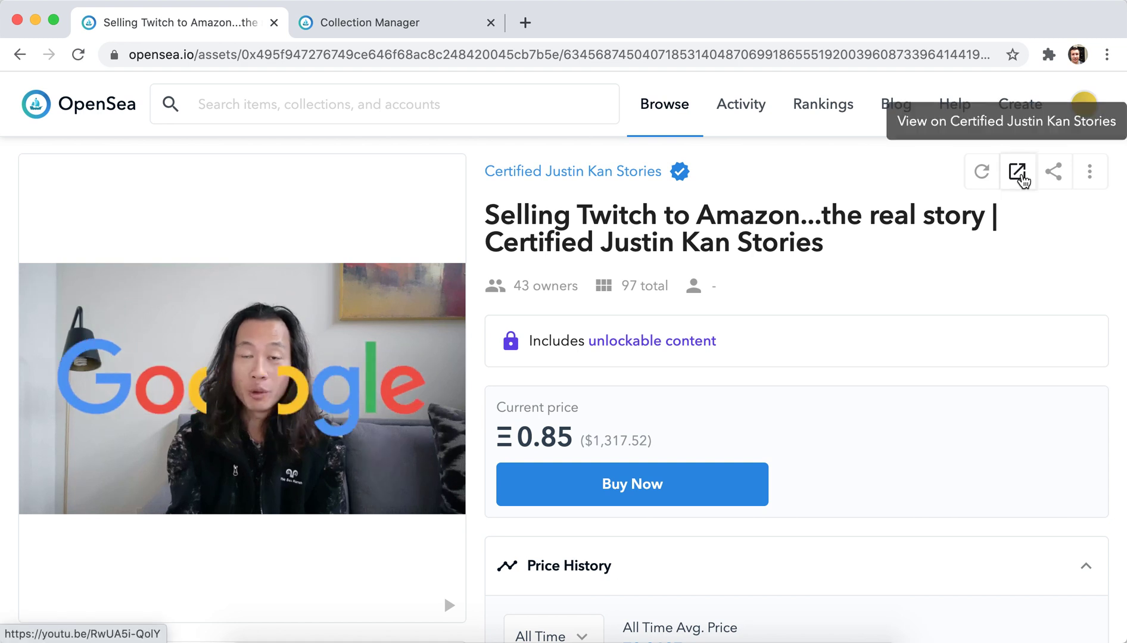
scroll(895, 372, "down", 5)
scroll(895, 372, "down", 6)
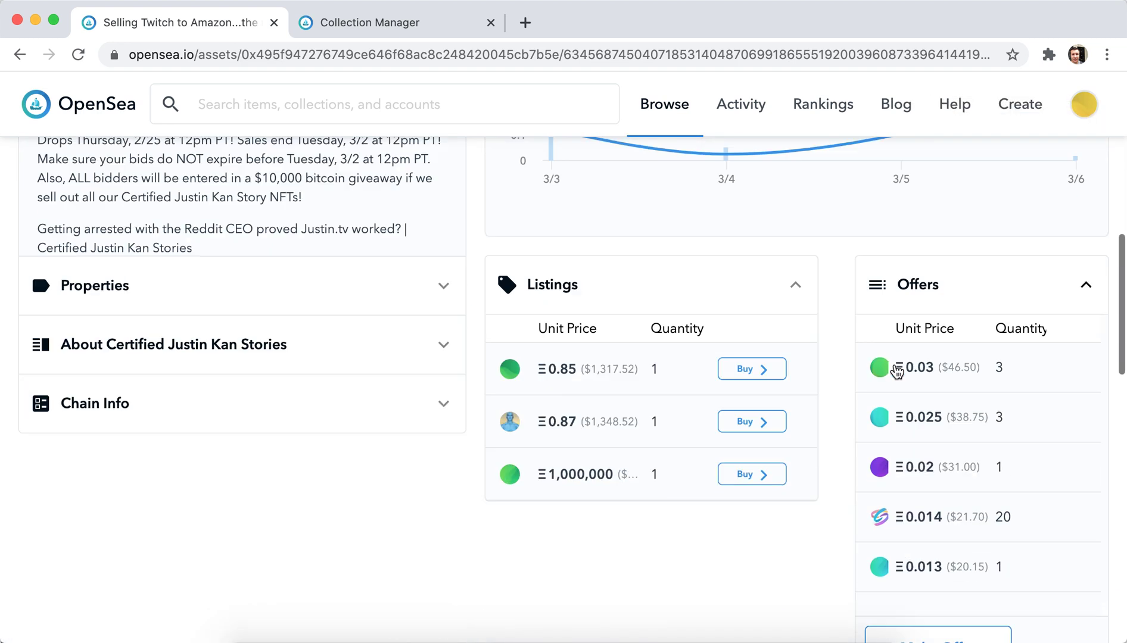
Return to My Collections and open the mrhackio collection.
left_click(354, 24)
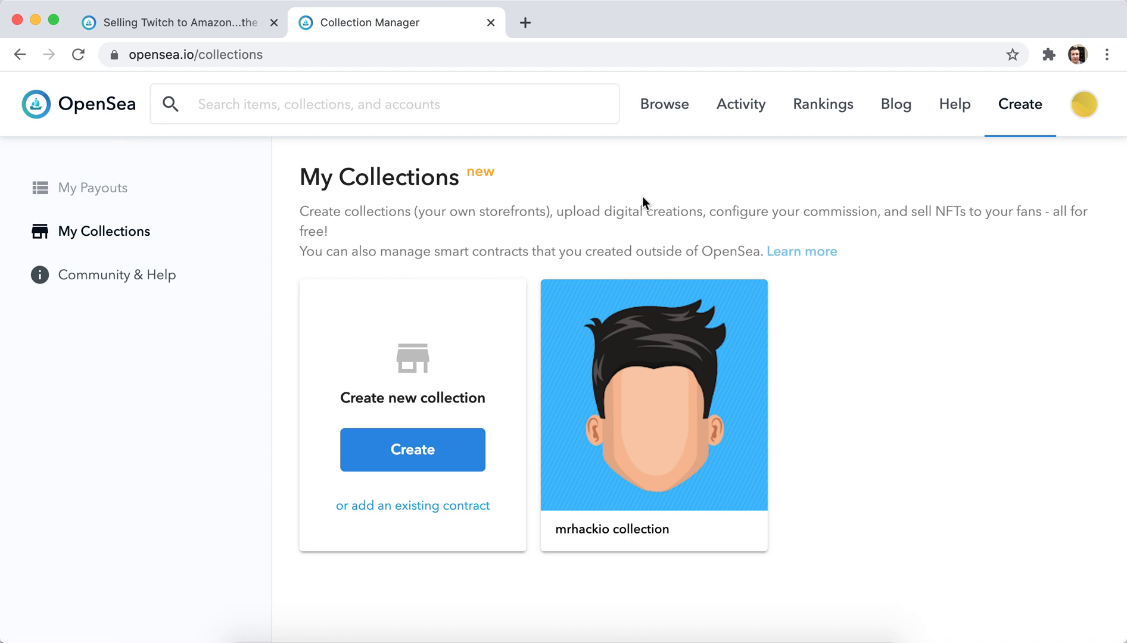
mouse_move(1095, 122)
mouse_move(1031, 115)
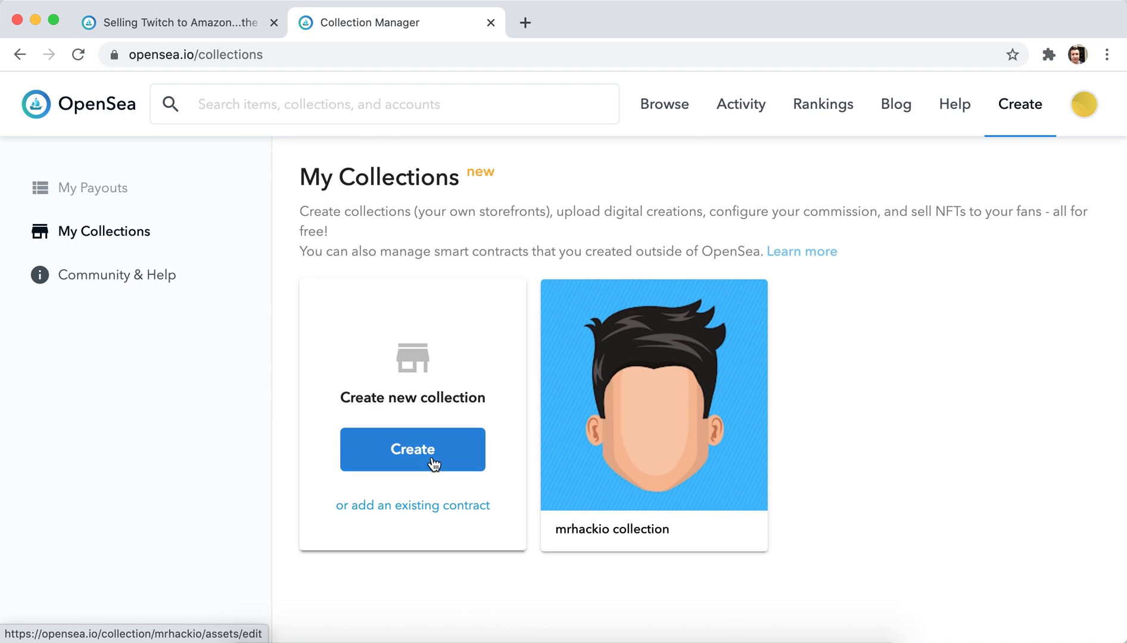
left_click(660, 430)
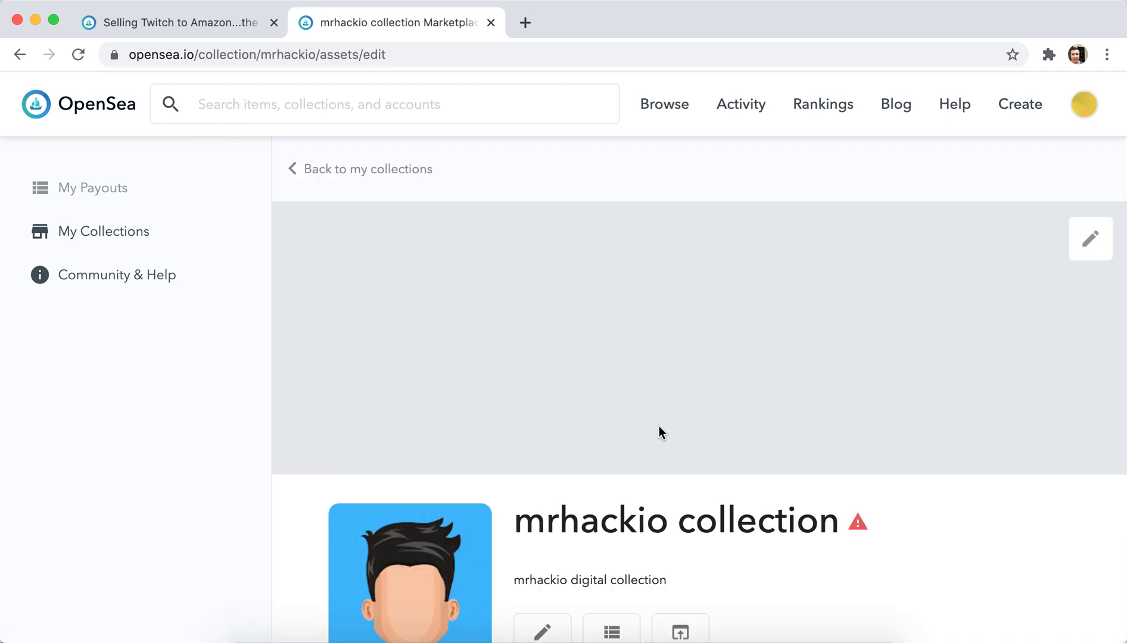
Open the Edit settings of the mrhackio collection.
scroll(659, 425, "down", 4)
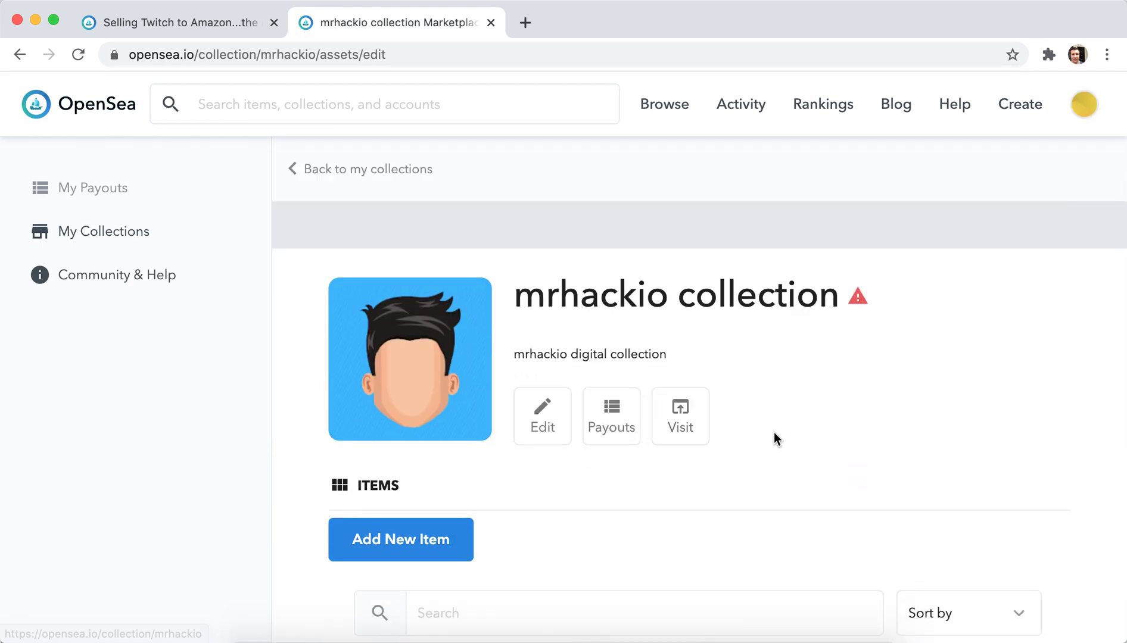
scroll(774, 435, "down", 3)
scroll(774, 439, "down", 4)
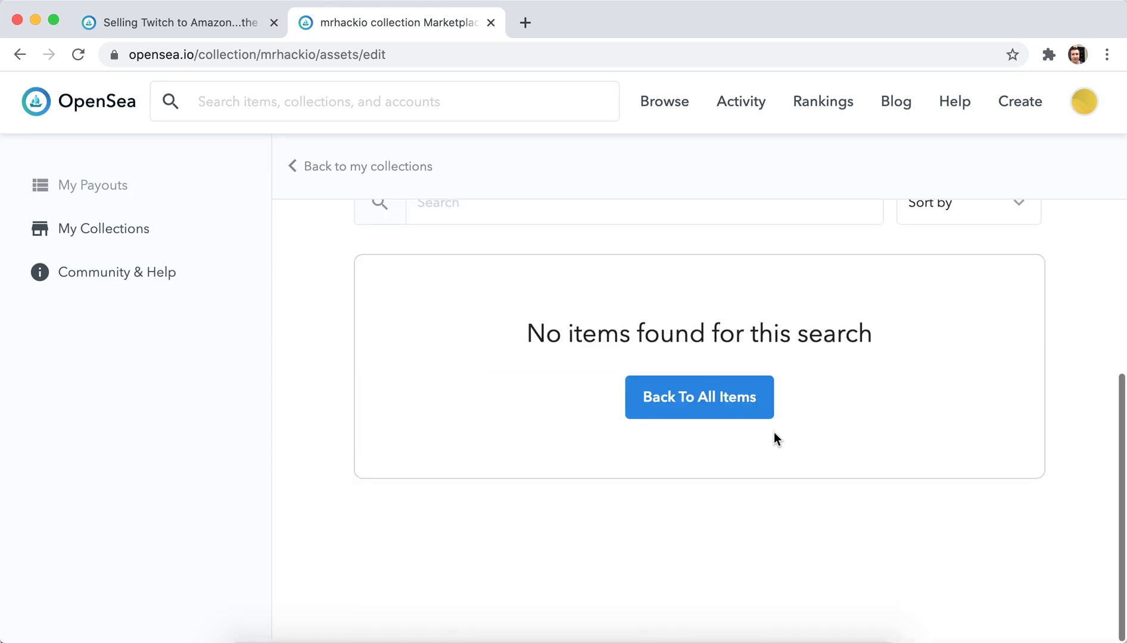
scroll(774, 438, "up", 7)
scroll(774, 433, "up", 2)
scroll(774, 433, "down", 5)
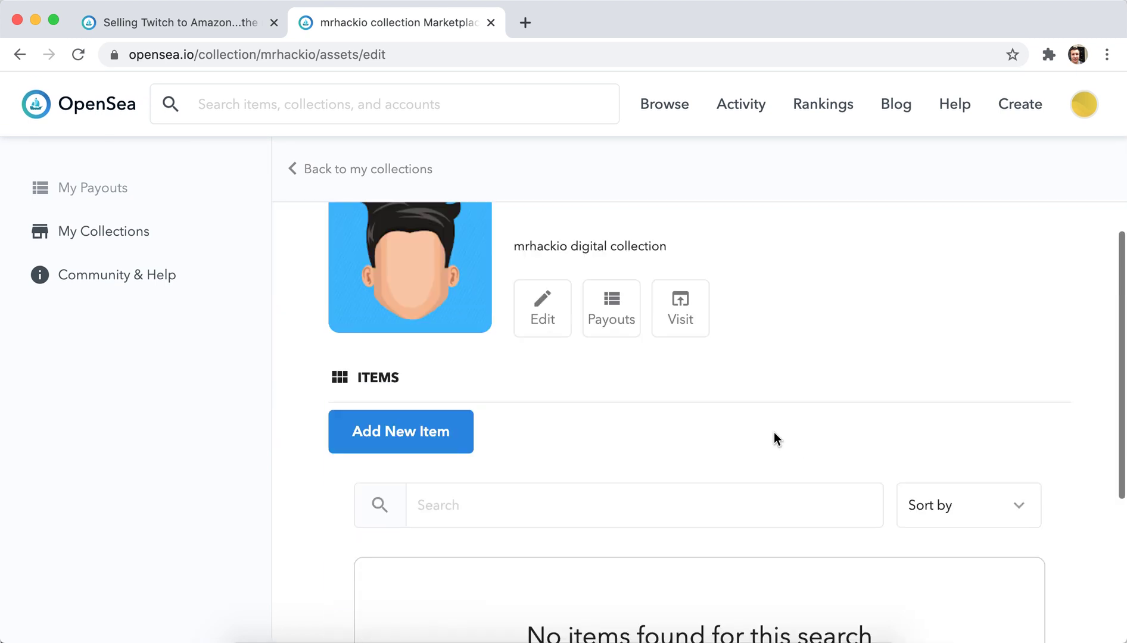
left_click(538, 318)
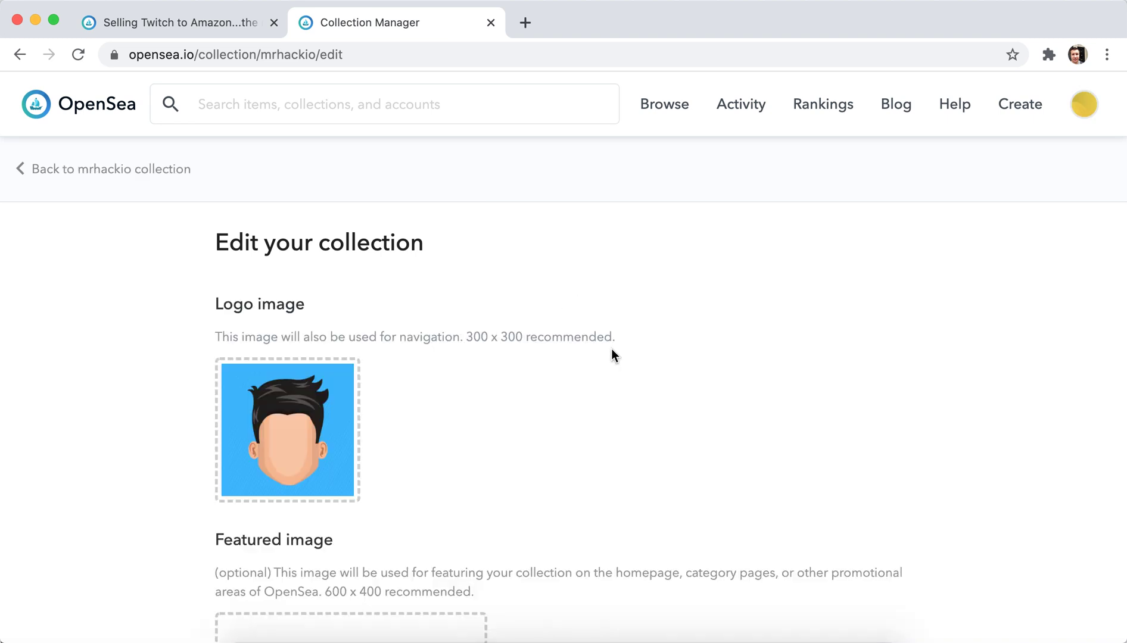
Look through the Edit your collection form, then return to the mrhackio collection page.
scroll(612, 351, "down", 12)
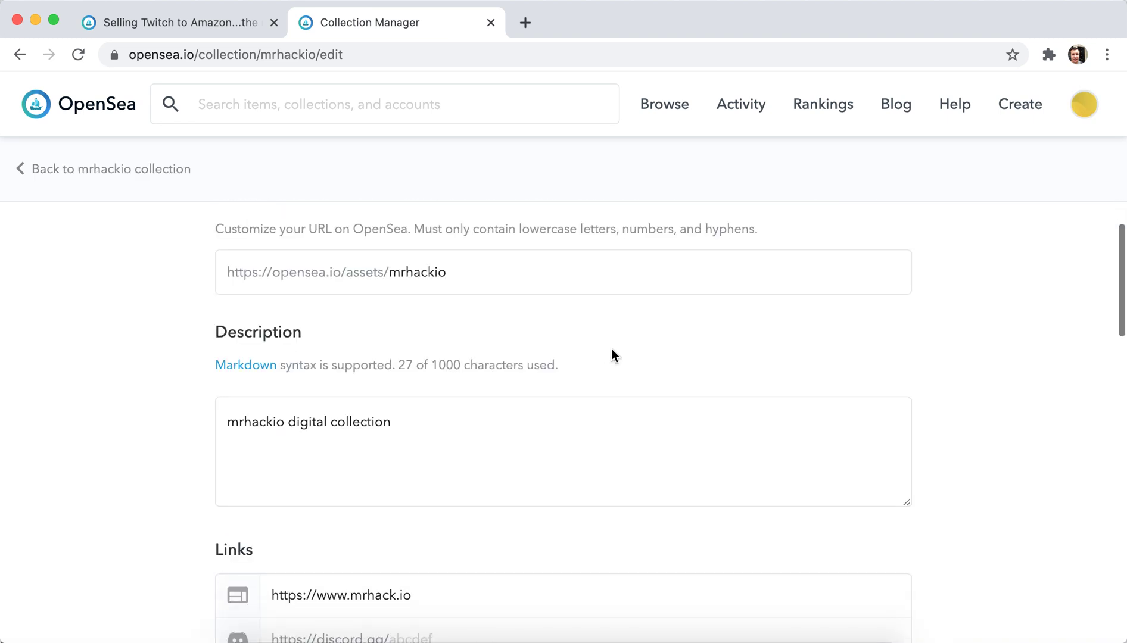
scroll(614, 355, "down", 10)
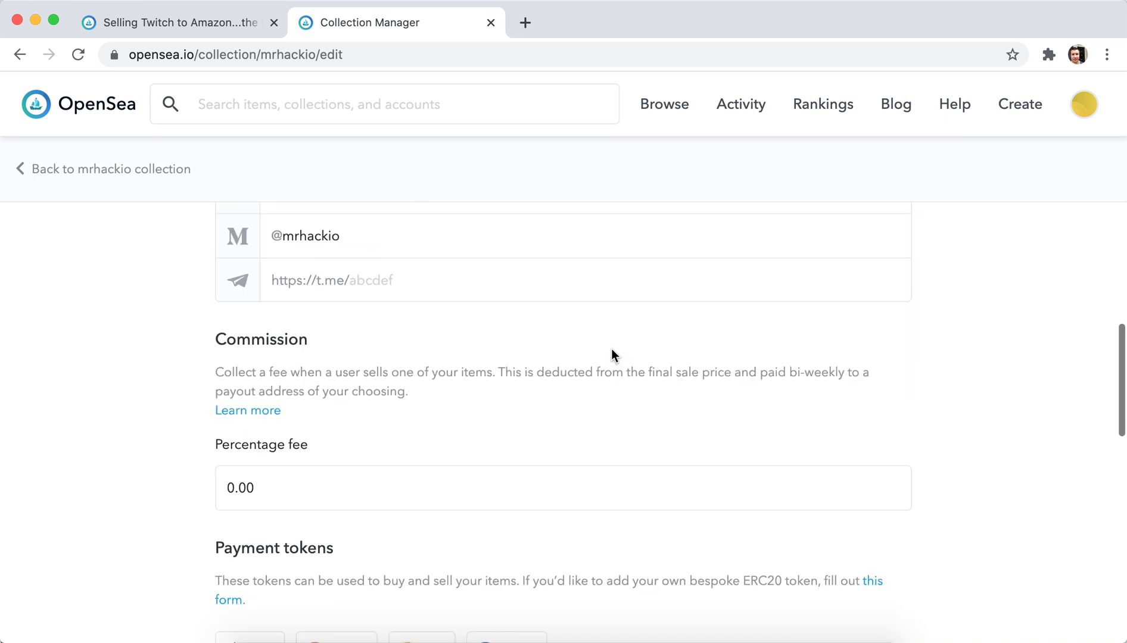
scroll(613, 356, "up", 4)
scroll(488, 345, "down", 9)
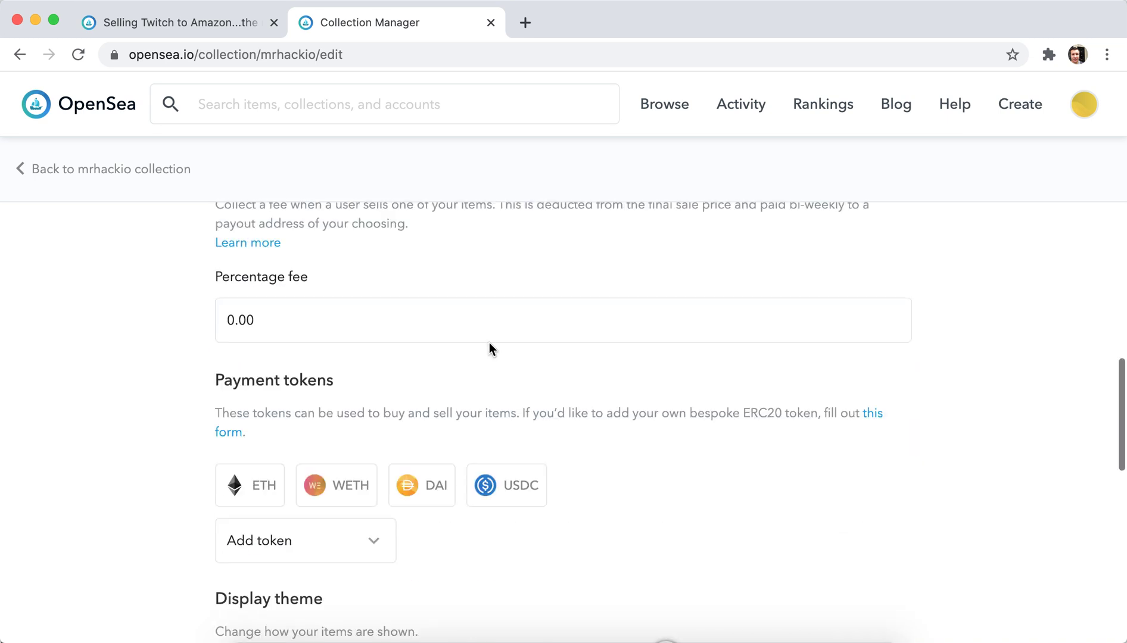
scroll(488, 348, "down", 10)
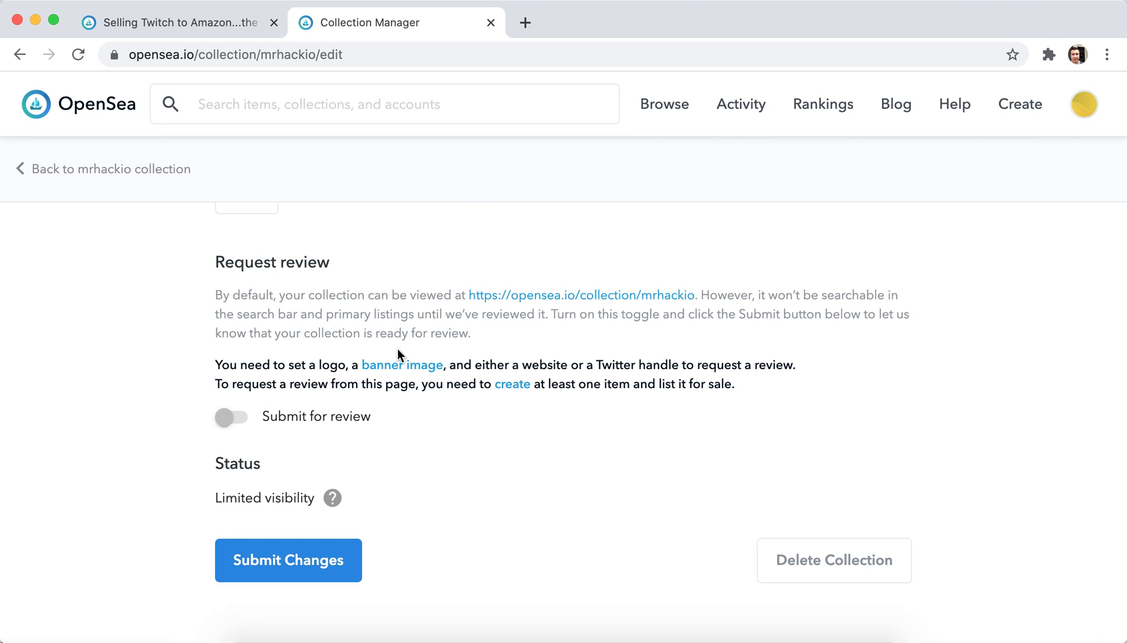
left_click(145, 172)
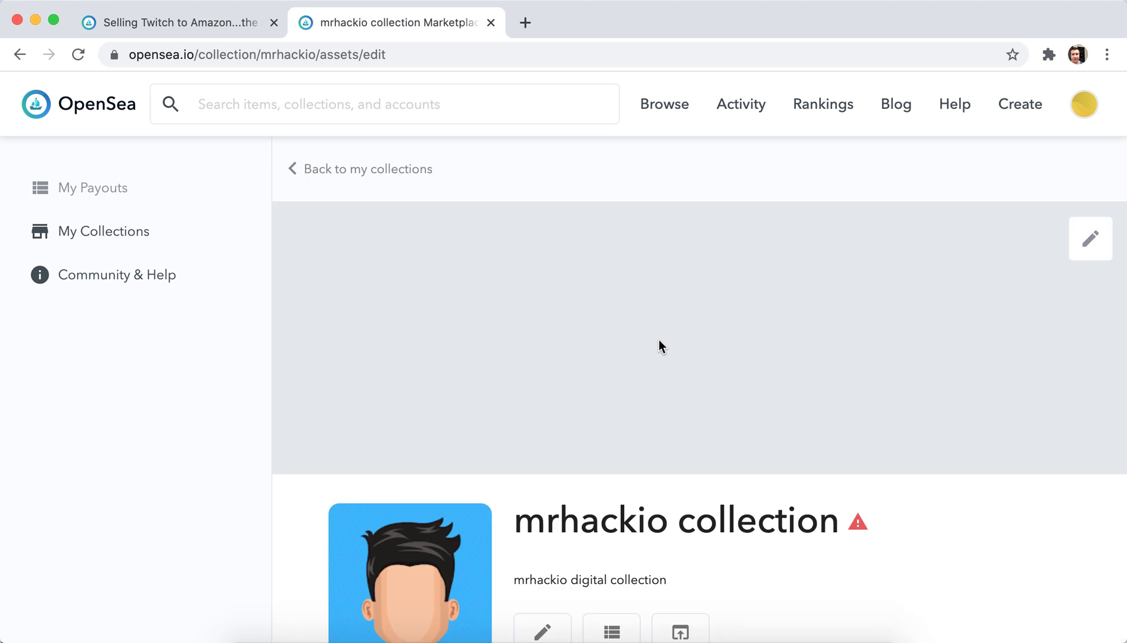
Add a new mrhackio item named 'How to invite people to Zoom meeting - my most popular video'.
scroll(659, 385, "down", 10)
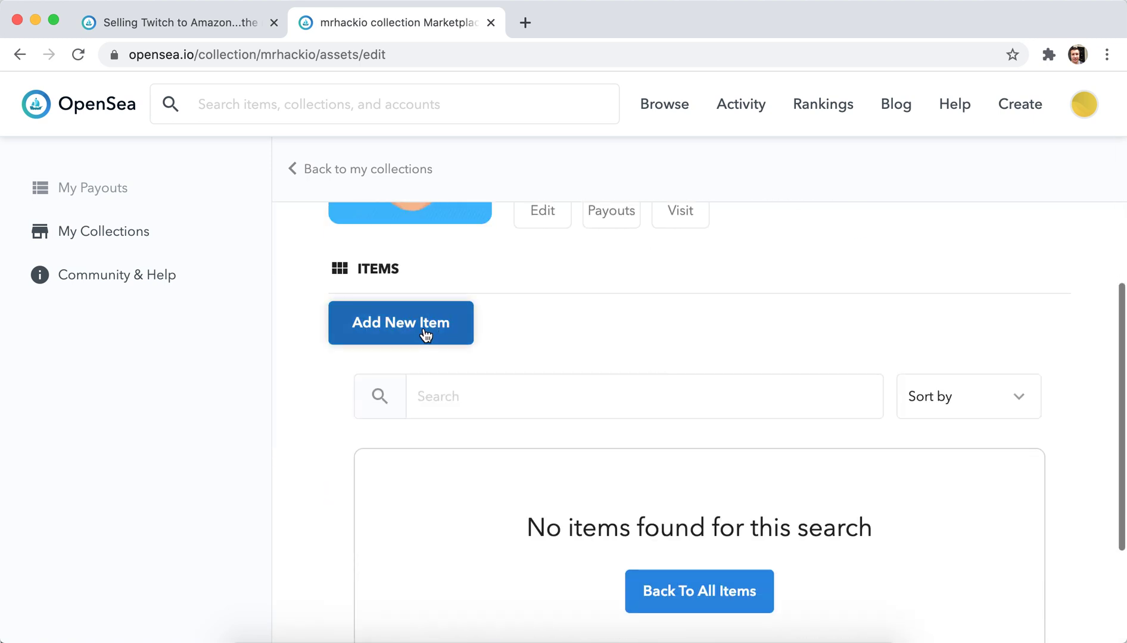
left_click(425, 335)
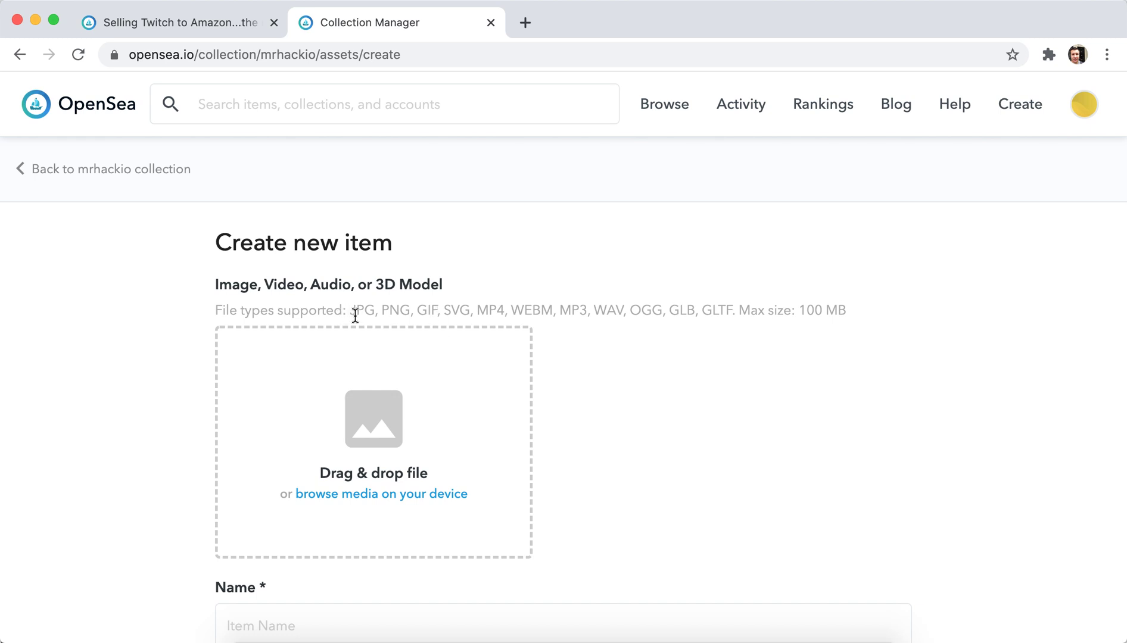
scroll(728, 315, "down", 2)
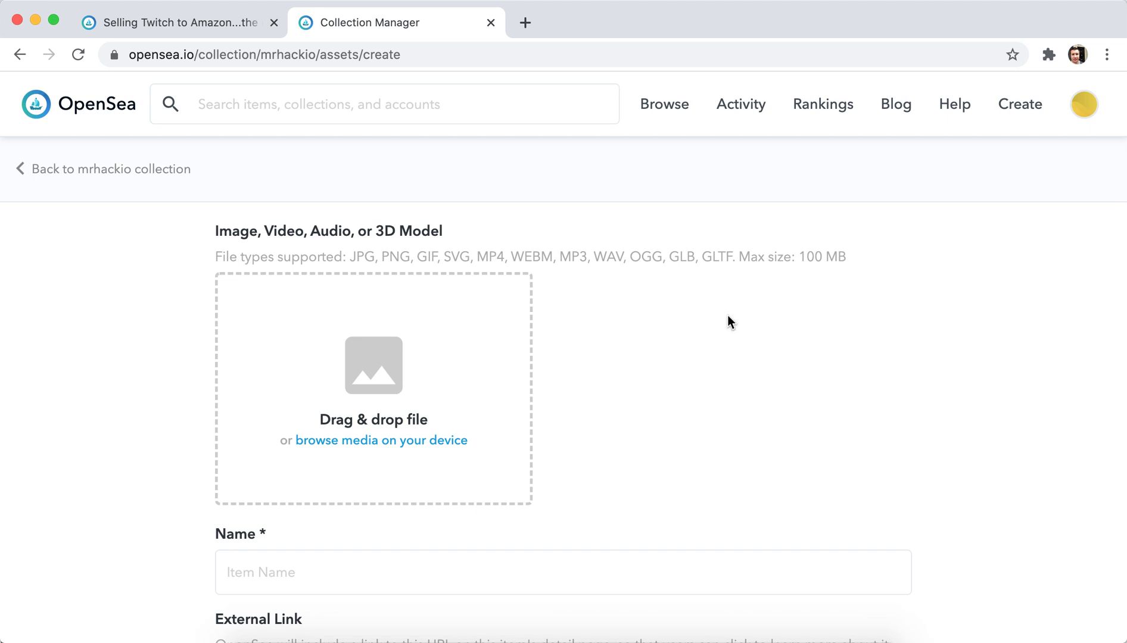
scroll(727, 315, "down", 5)
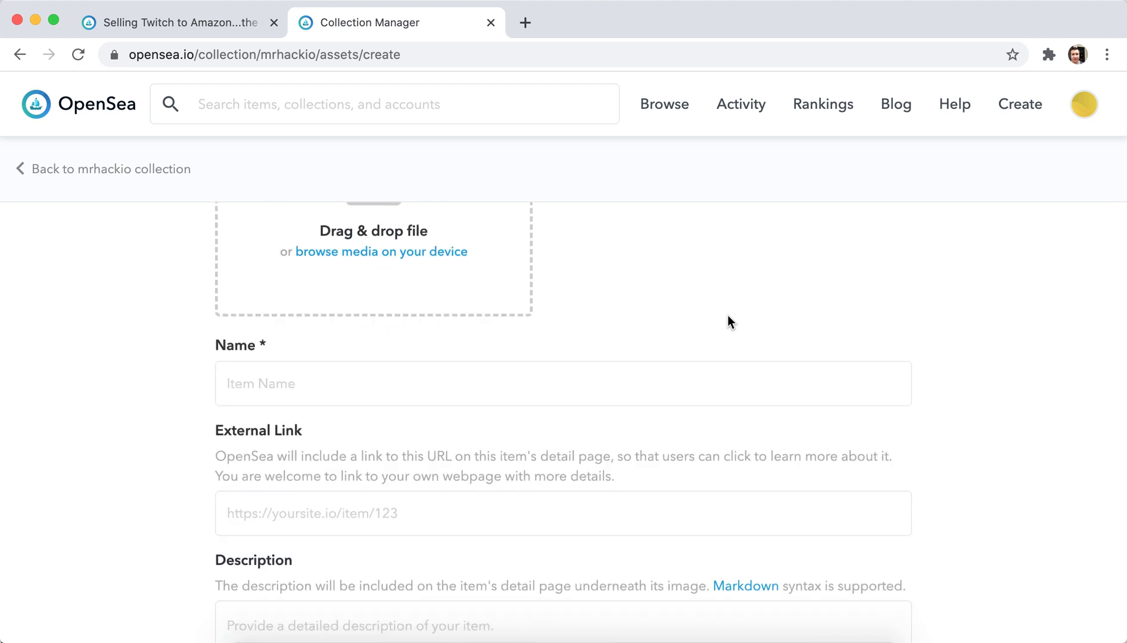
scroll(728, 316, "up", 1)
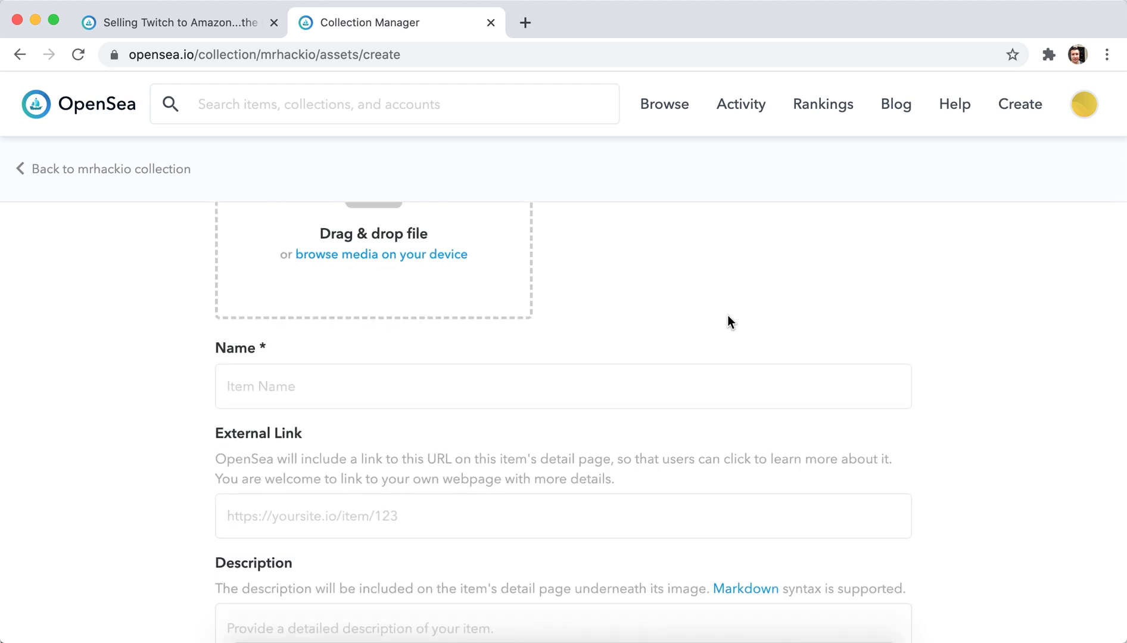
scroll(727, 319, "down", 10)
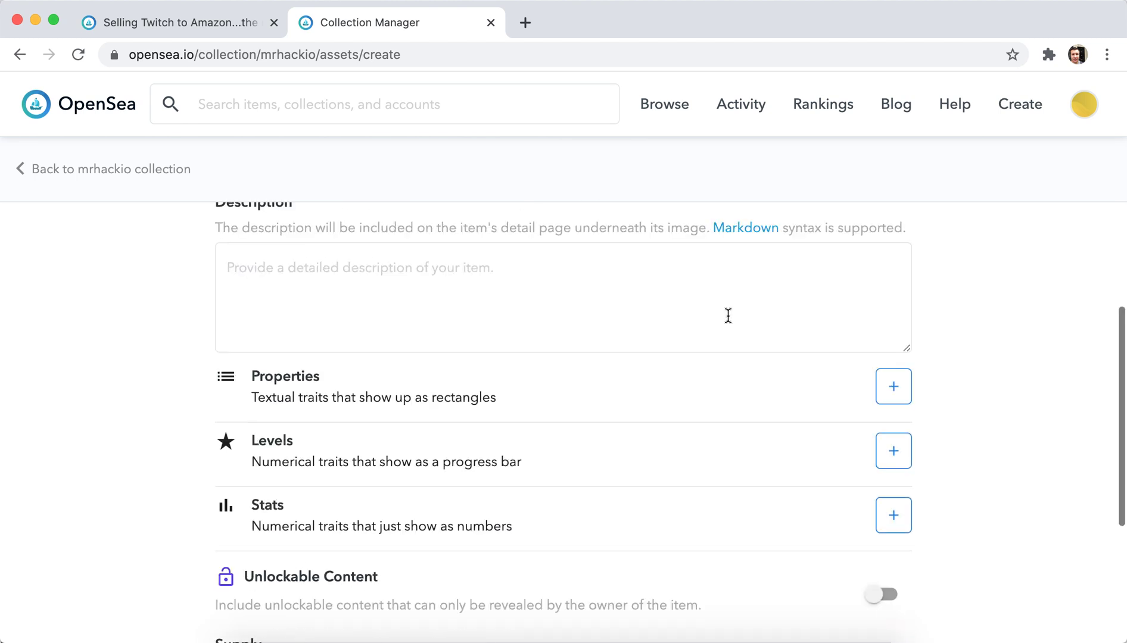
scroll(728, 315, "down", 3)
scroll(727, 315, "down", 3)
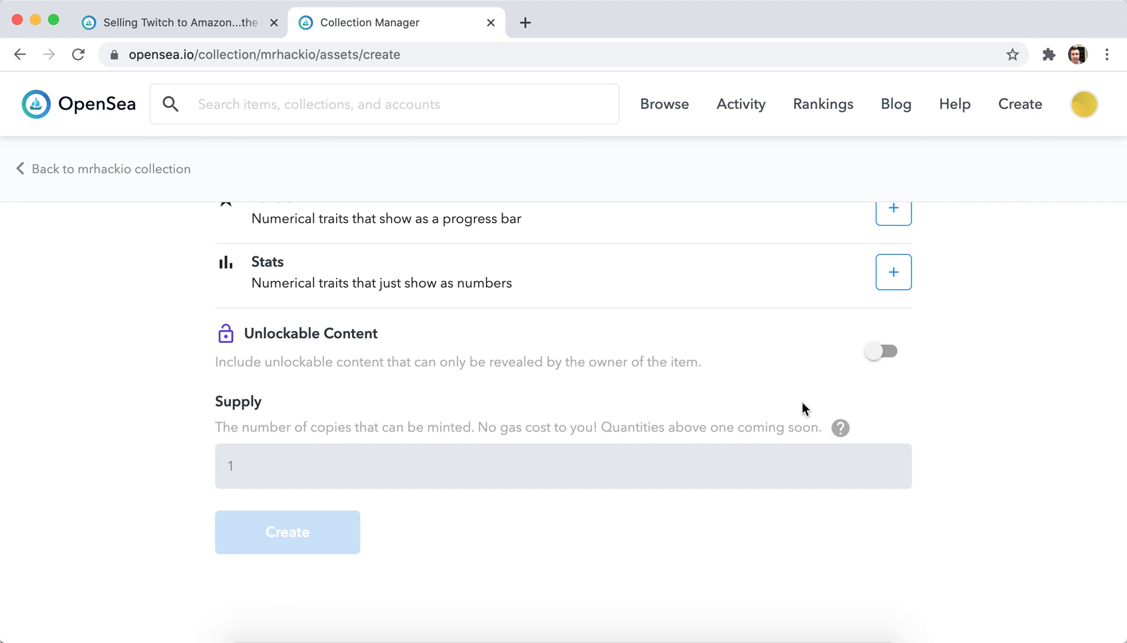
scroll(802, 409, "down", 1)
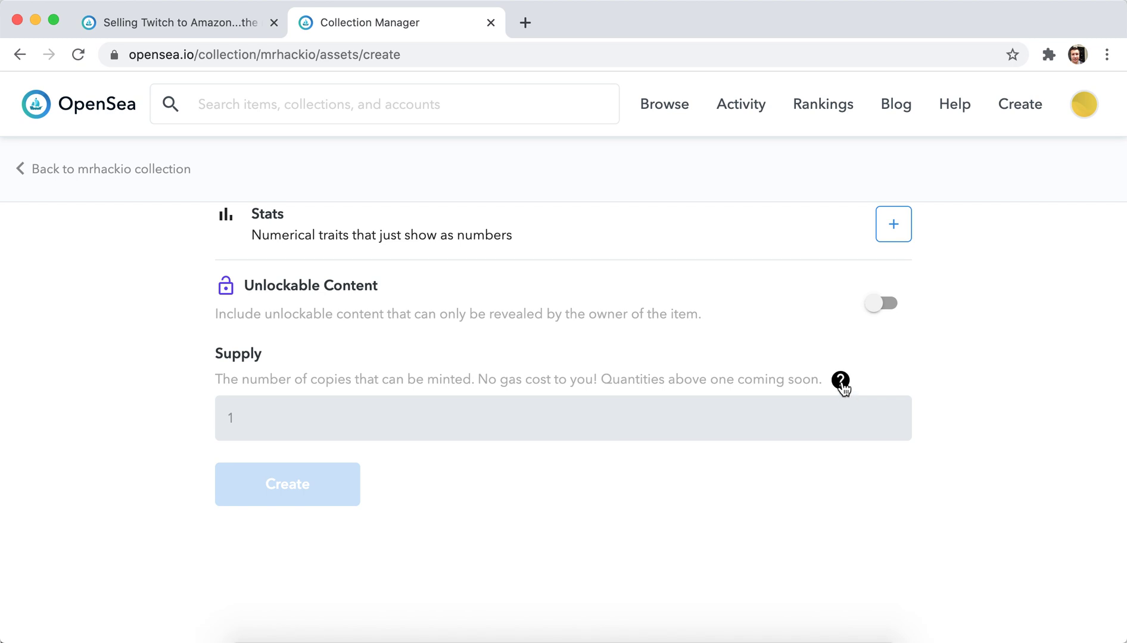
scroll(436, 395, "up", 15)
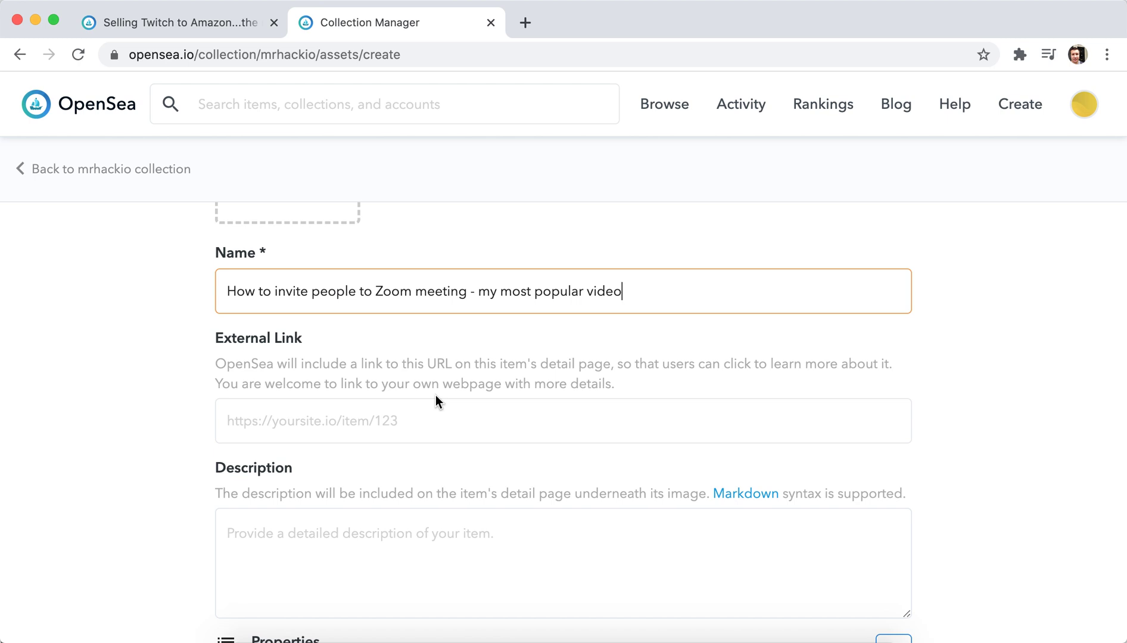
scroll(436, 396, "up", 7)
scroll(624, 493, "down", 7)
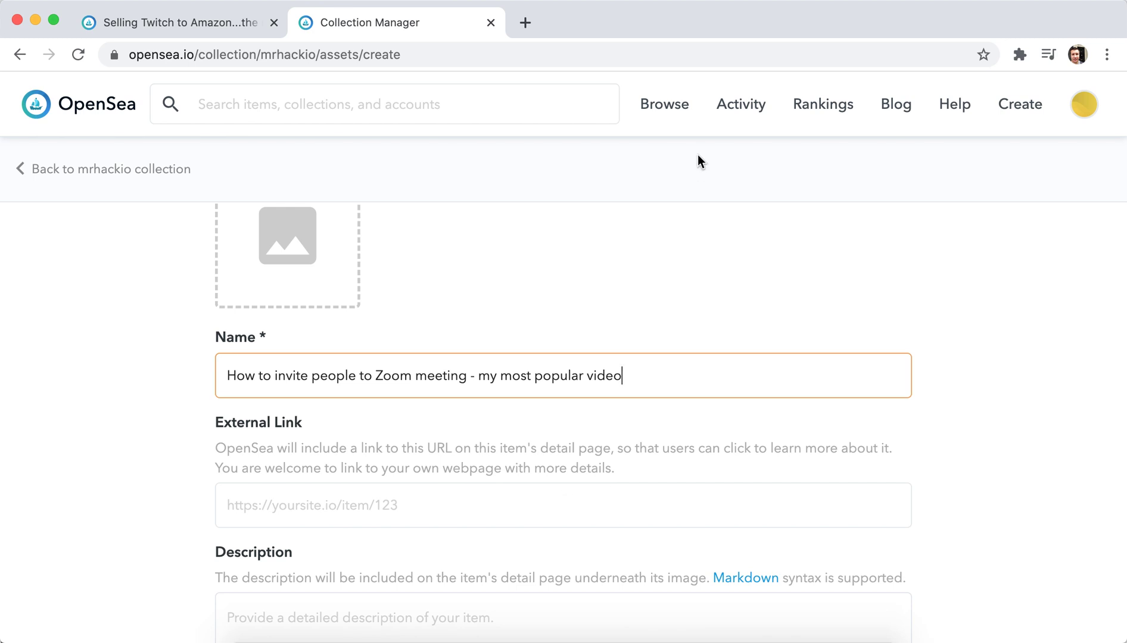
left_click(373, 505)
type("https://youtu.be/fal8A2t3x_Y")
scroll(374, 506, "down", 4)
Give the item the description 'The most popular video on my YouTube channel :)'.
scroll(374, 505, "up", 2)
scroll(373, 505, "down", 2)
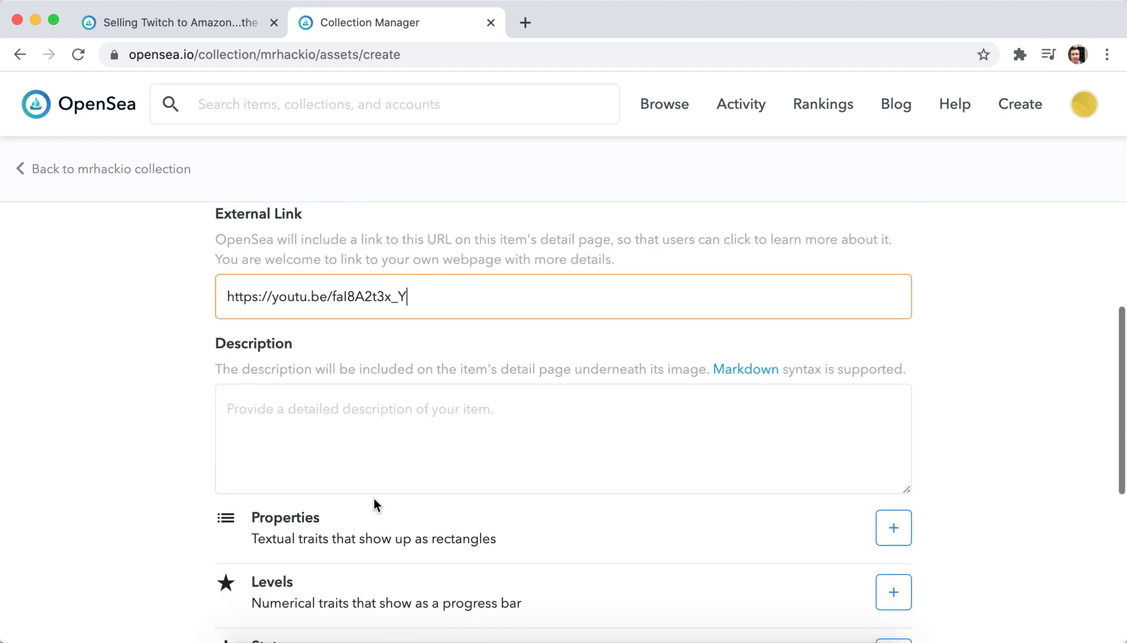
left_click(355, 409)
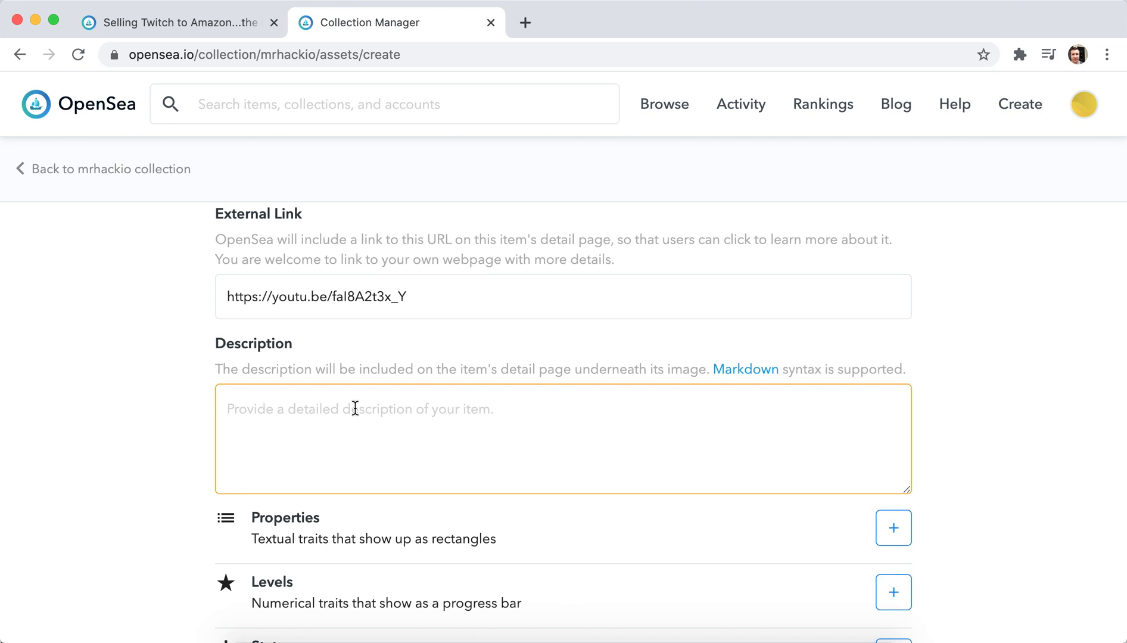
type("The most popular video on my YouTube channel :)")
scroll(726, 363, "down", 3)
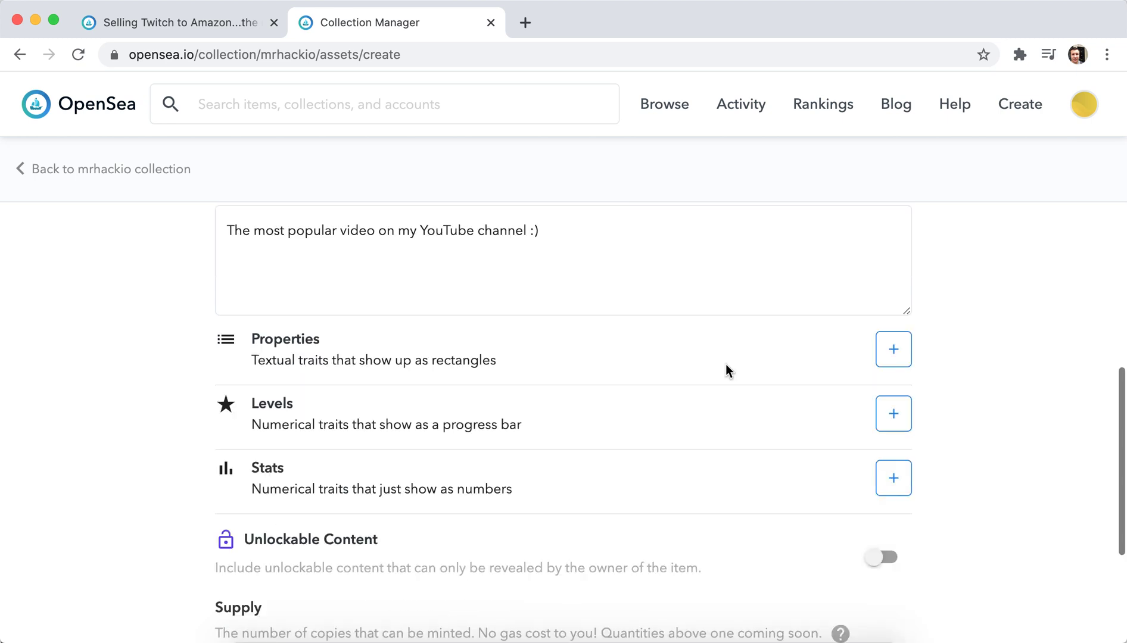
scroll(726, 363, "down", 1)
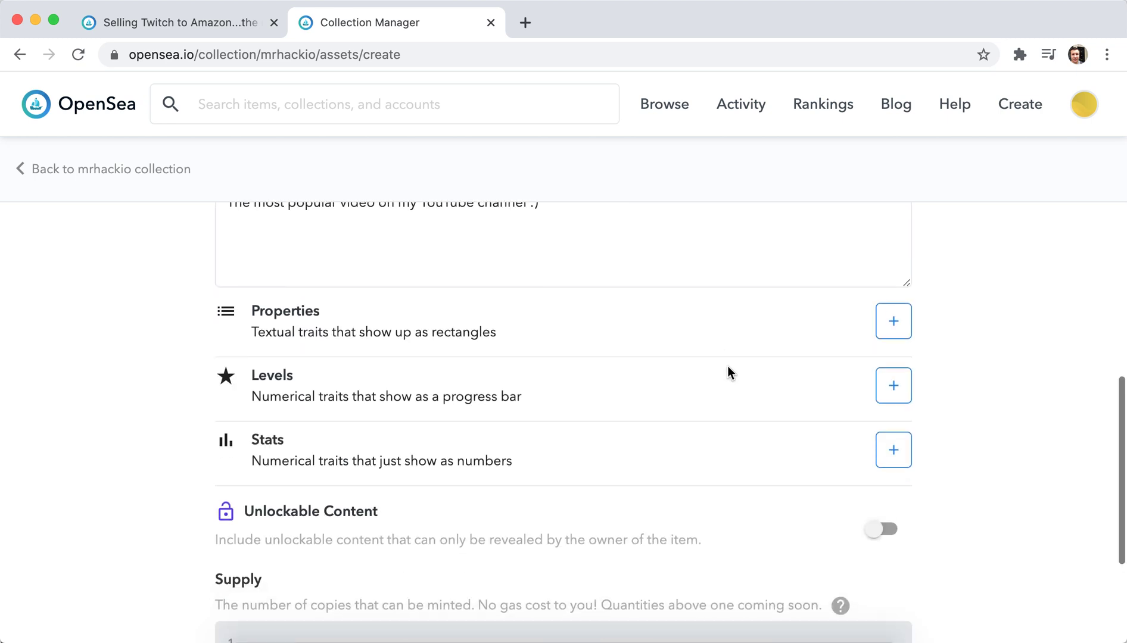
left_click(897, 323)
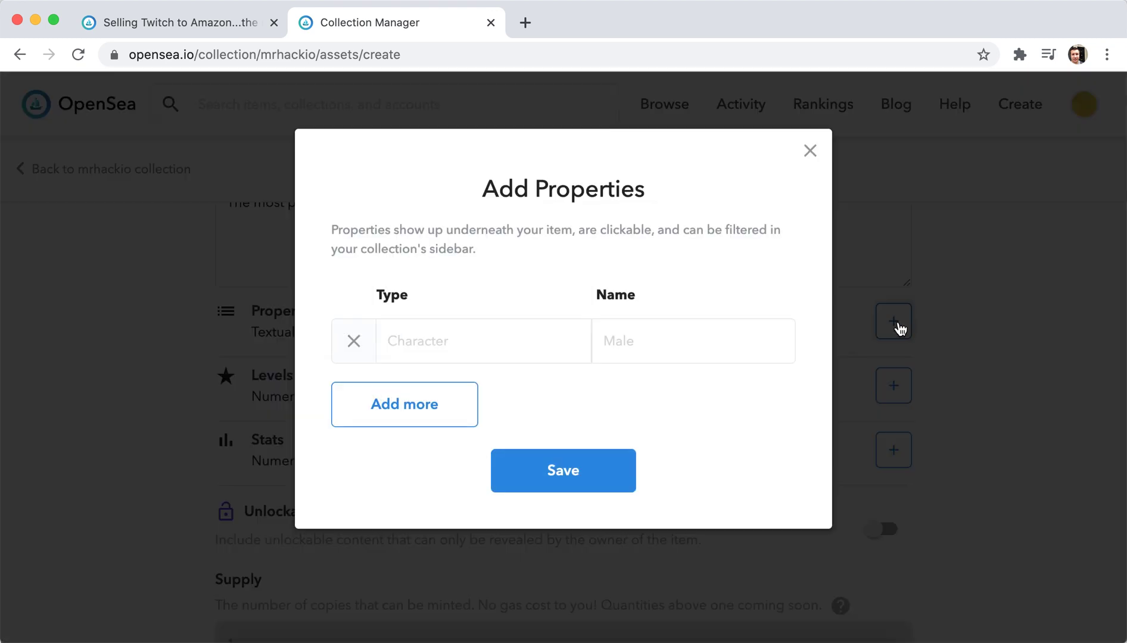
left_click(810, 152)
left_click(893, 399)
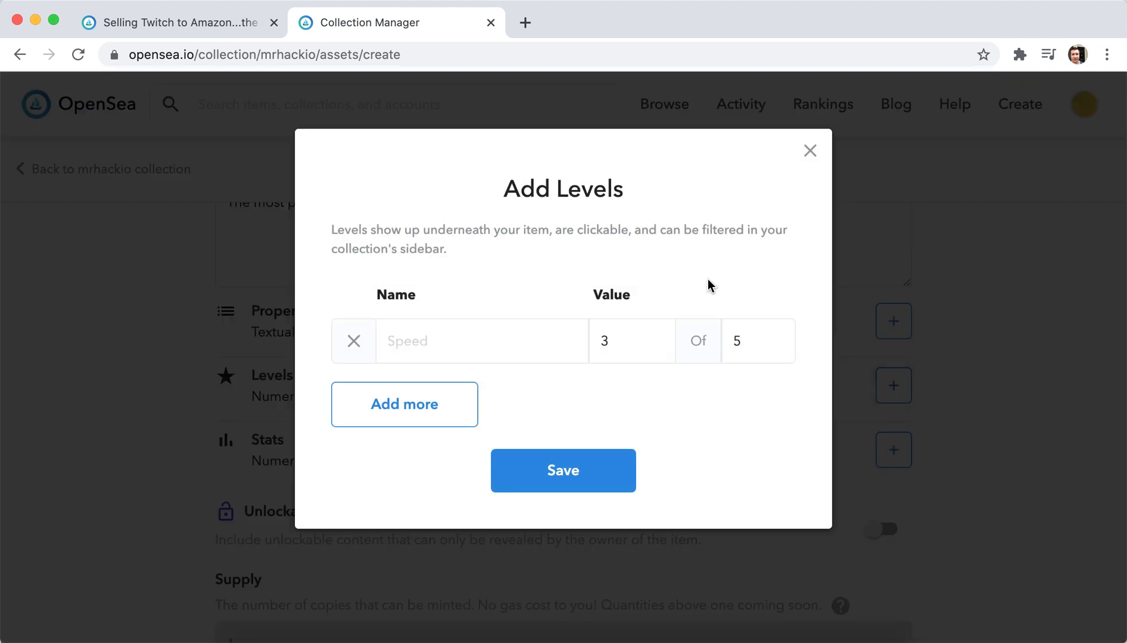
left_click(810, 153)
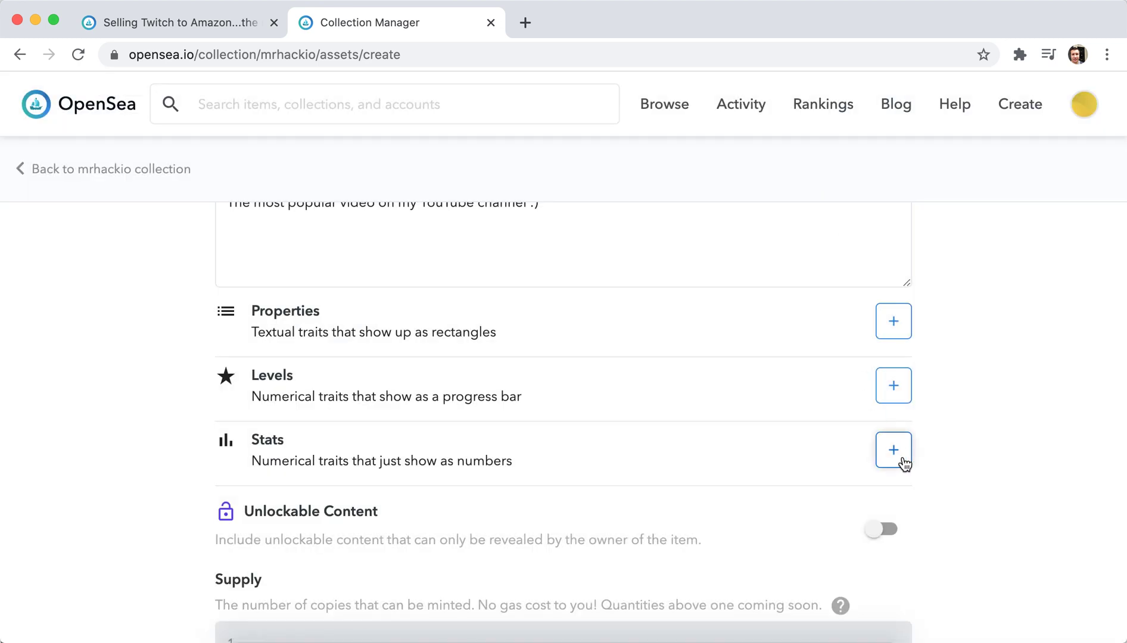
left_click(900, 462)
left_click(807, 153)
scroll(745, 292, "down", 4)
left_click(888, 309)
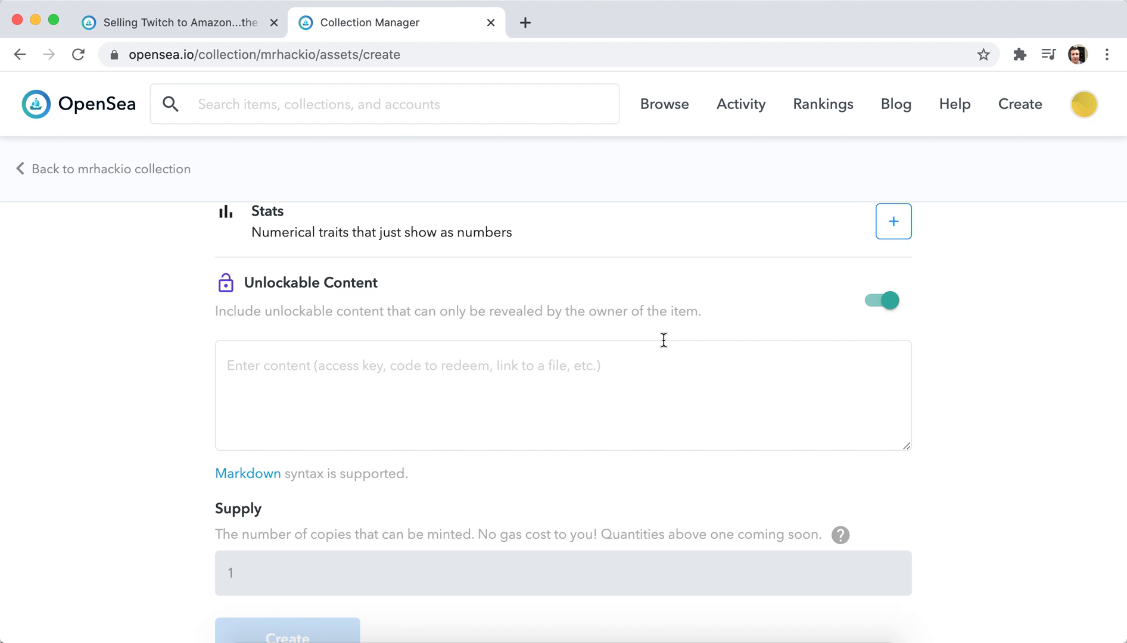
left_click(884, 311)
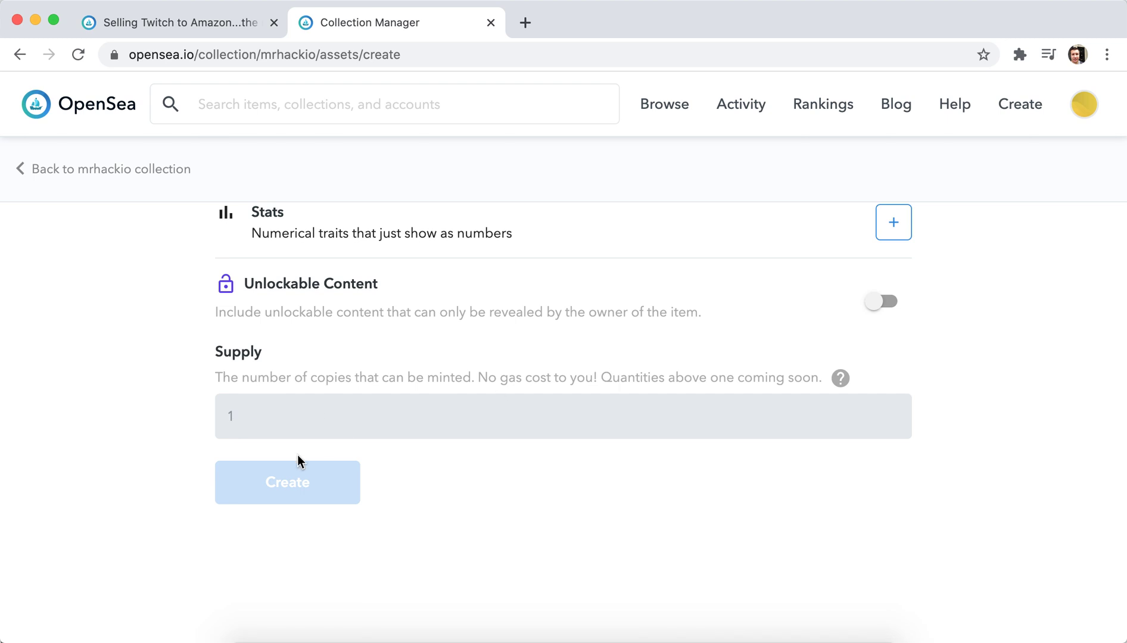
scroll(293, 482, "up", 15)
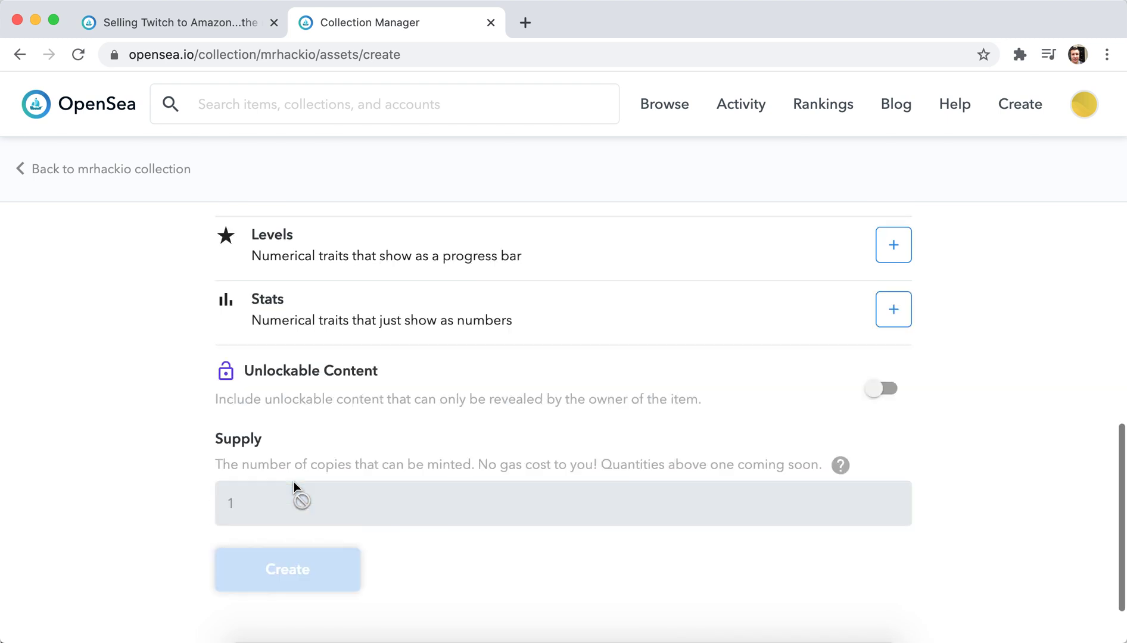
scroll(294, 490, "up", 6)
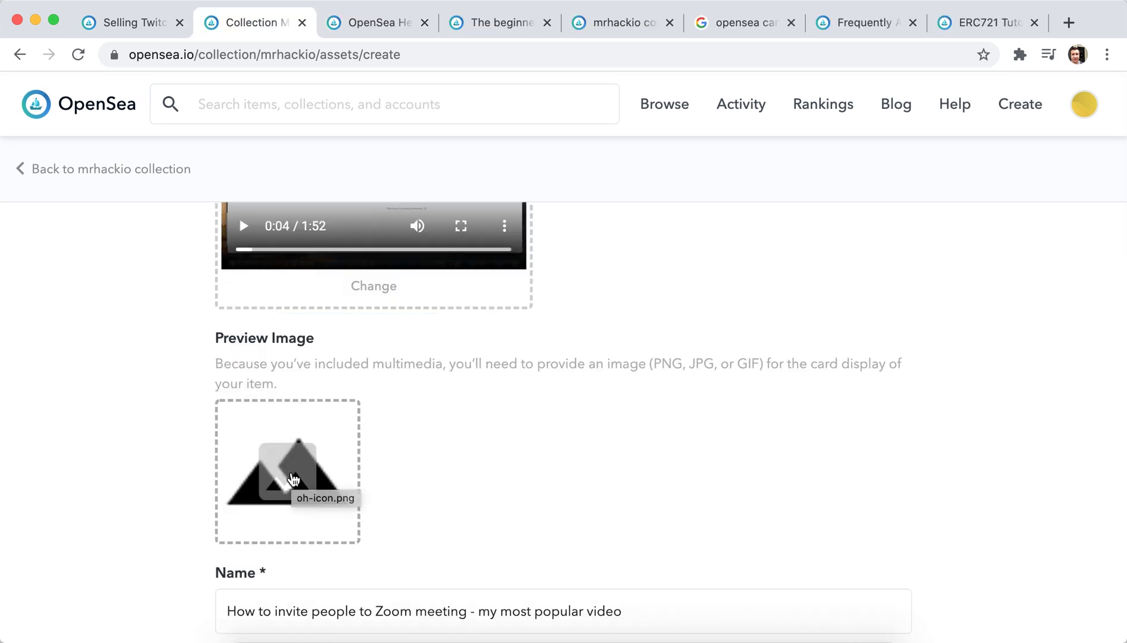
Add the Zoom thumbnail PNG as the preview image and create the item.
left_click_drag(292, 471, 294, 480)
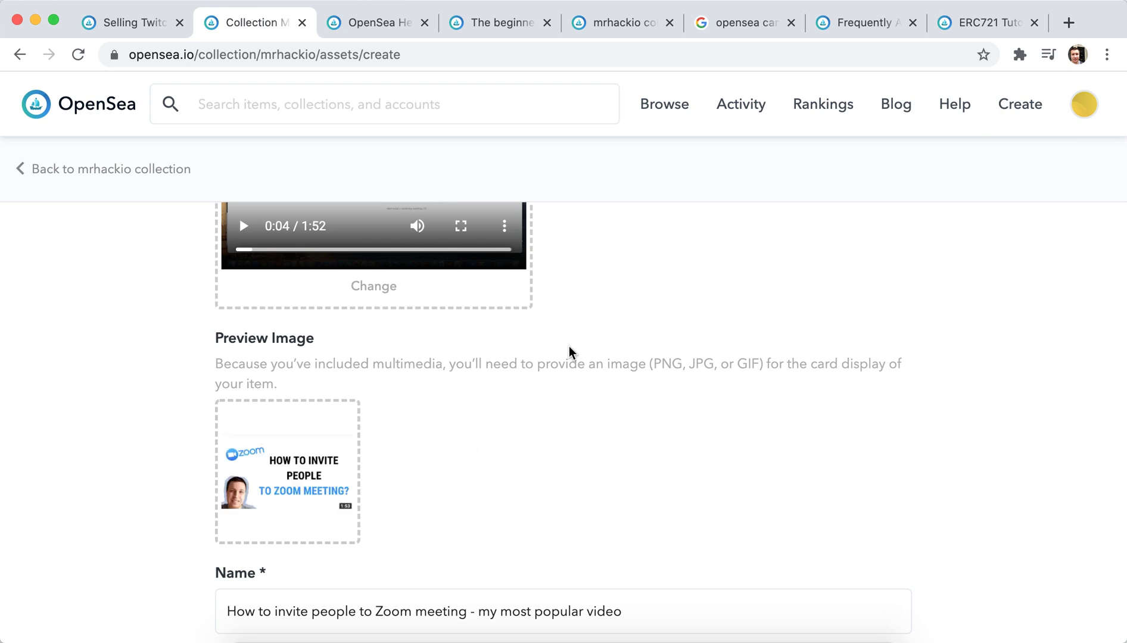
scroll(568, 351, "down", 10)
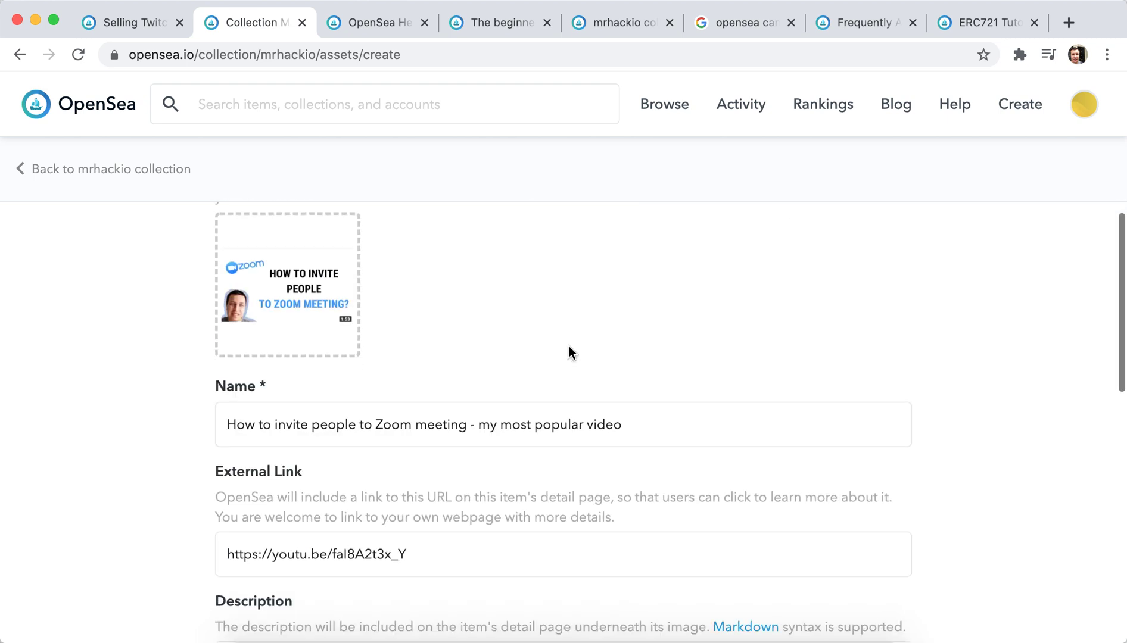
scroll(569, 352, "down", 7)
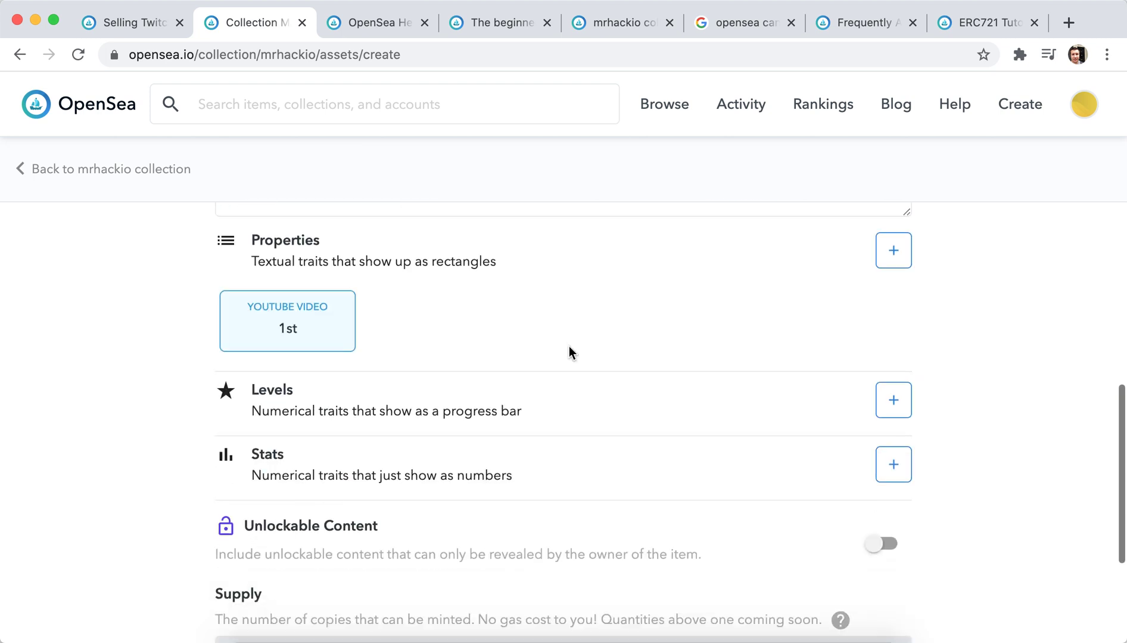
scroll(569, 352, "down", 2)
left_click(314, 545)
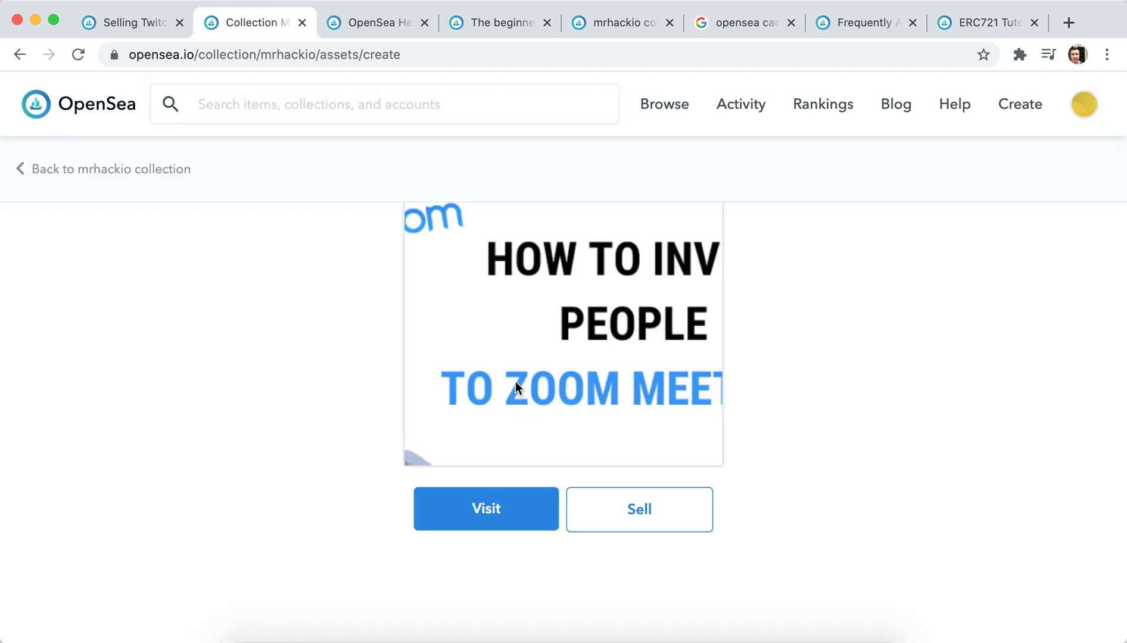
Visit the newly created Zoom meeting video item's asset page.
scroll(860, 409, "up", 3)
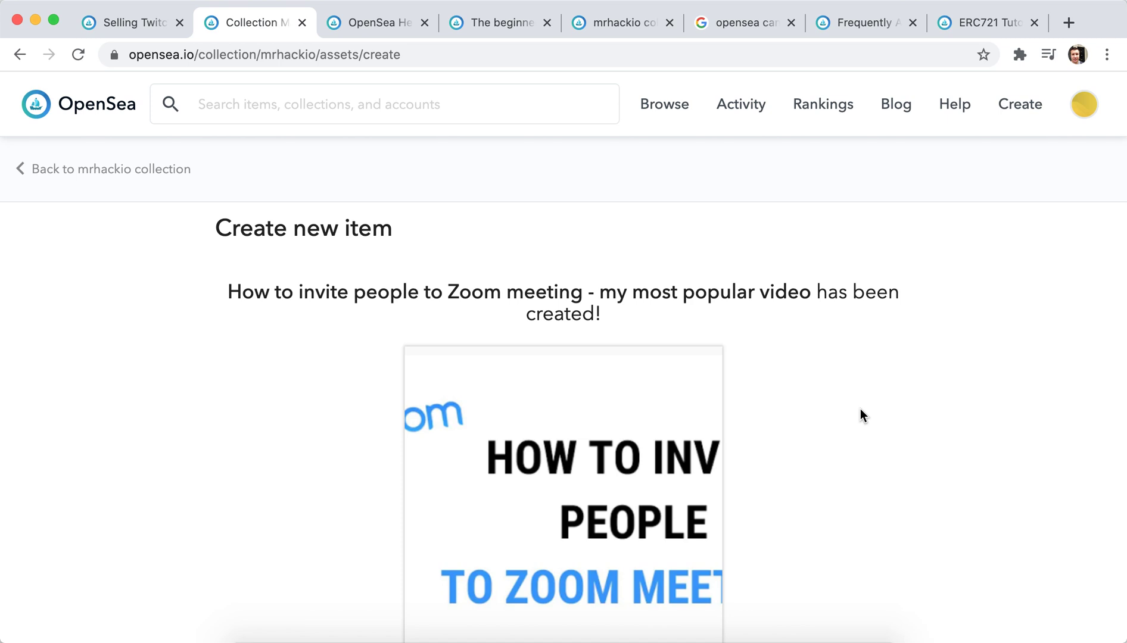
scroll(860, 415, "down", 3)
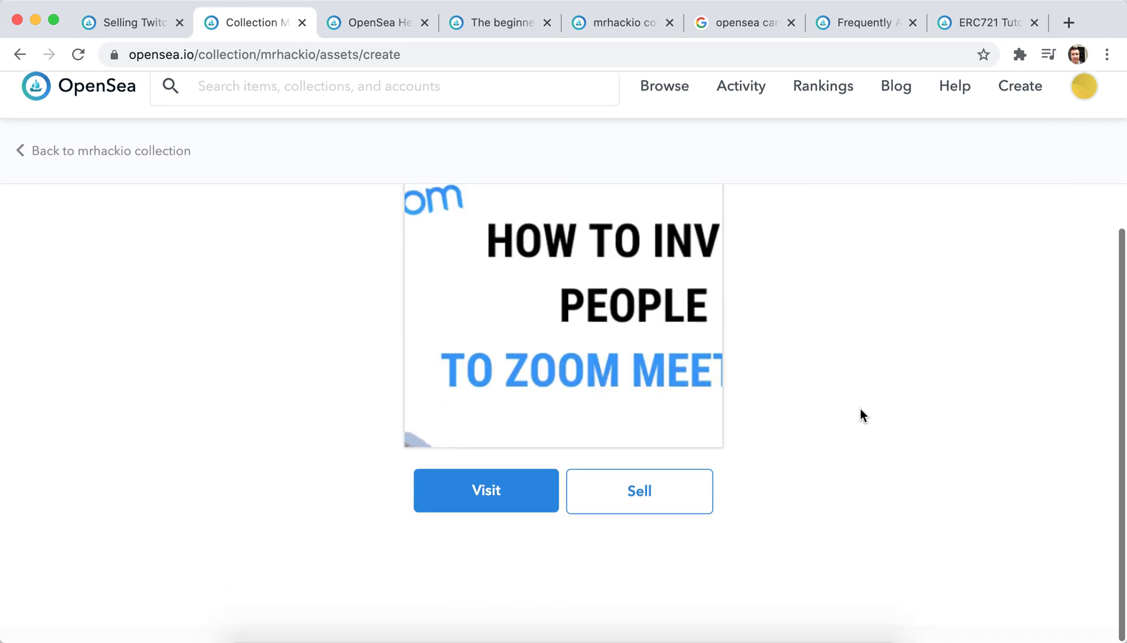
left_click(502, 506)
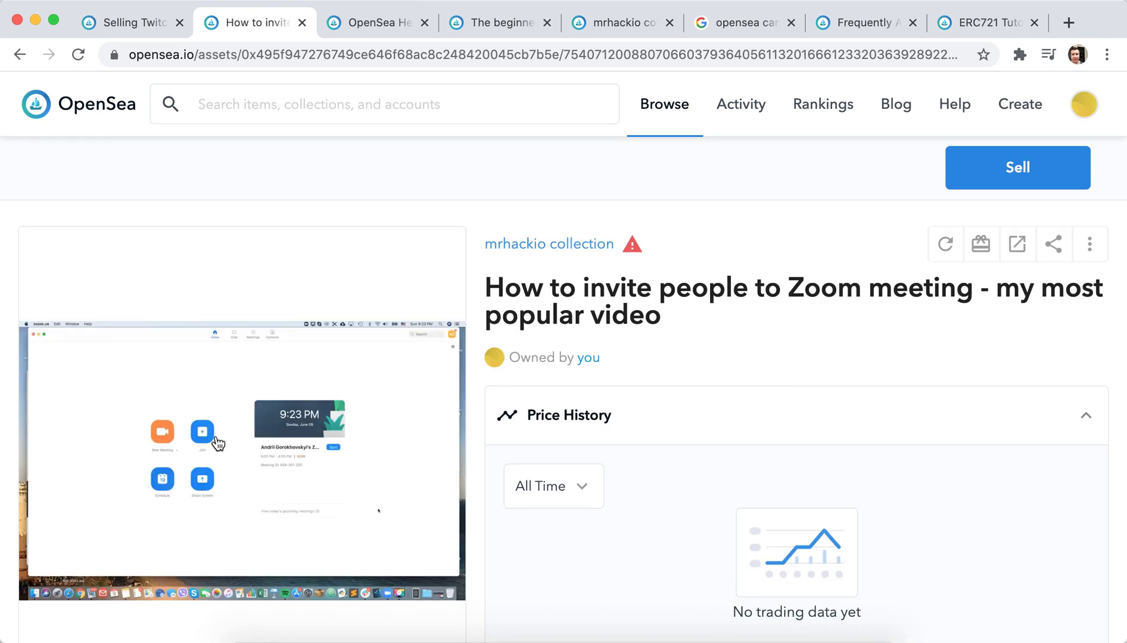
scroll(688, 401, "down", 10)
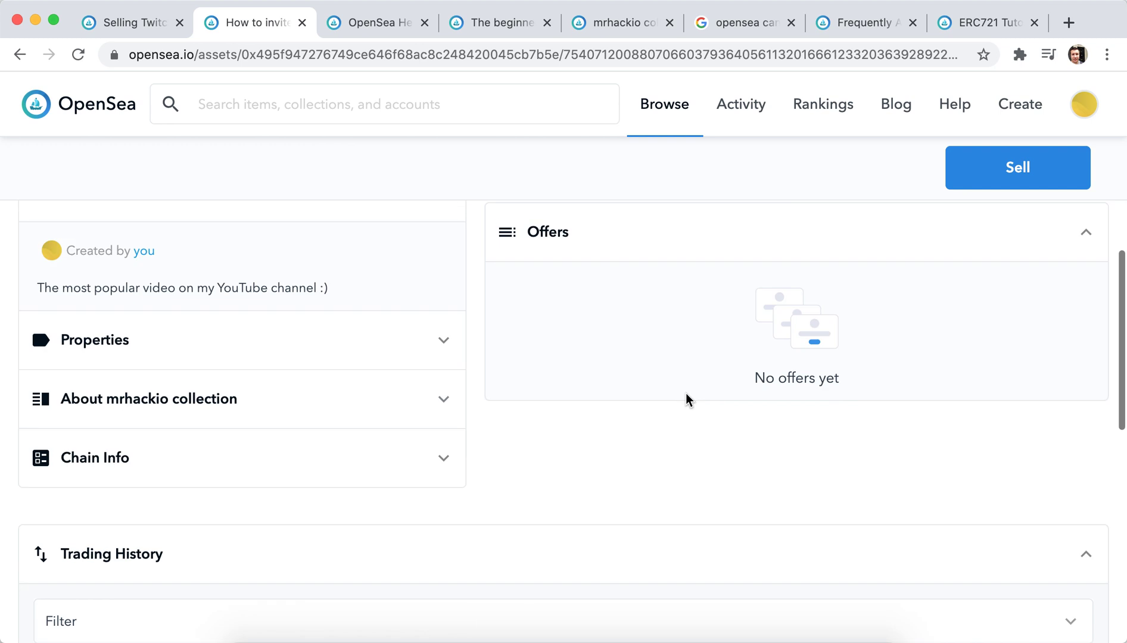
scroll(686, 393, "up", 6)
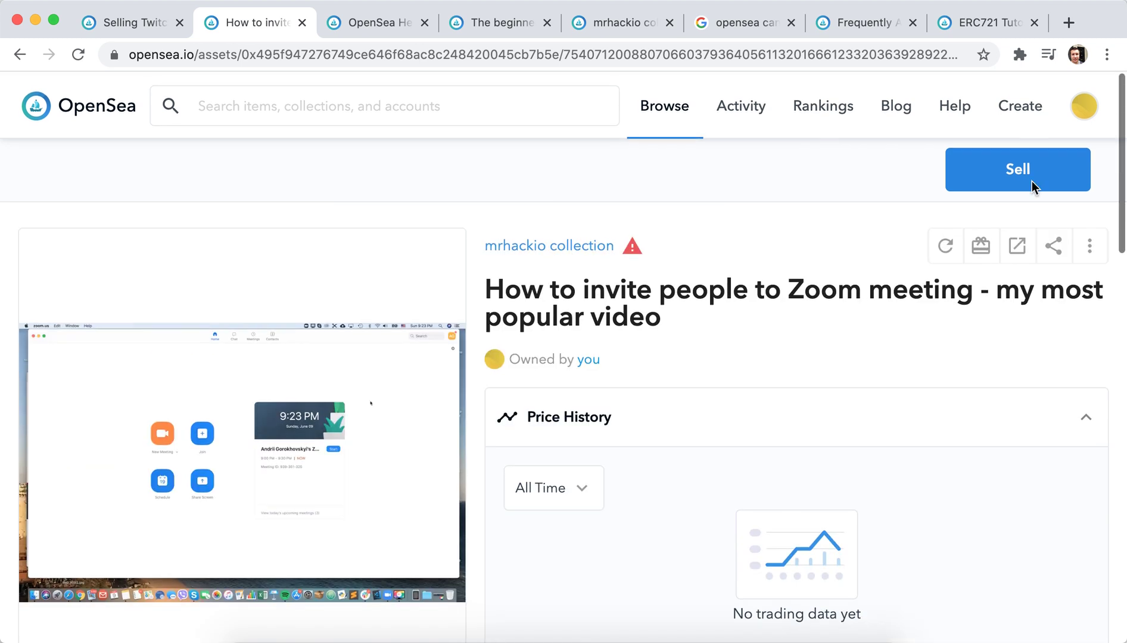
List the video item for sale at 0.063 ETH and switch to the Highest Bid method.
left_click(1038, 172)
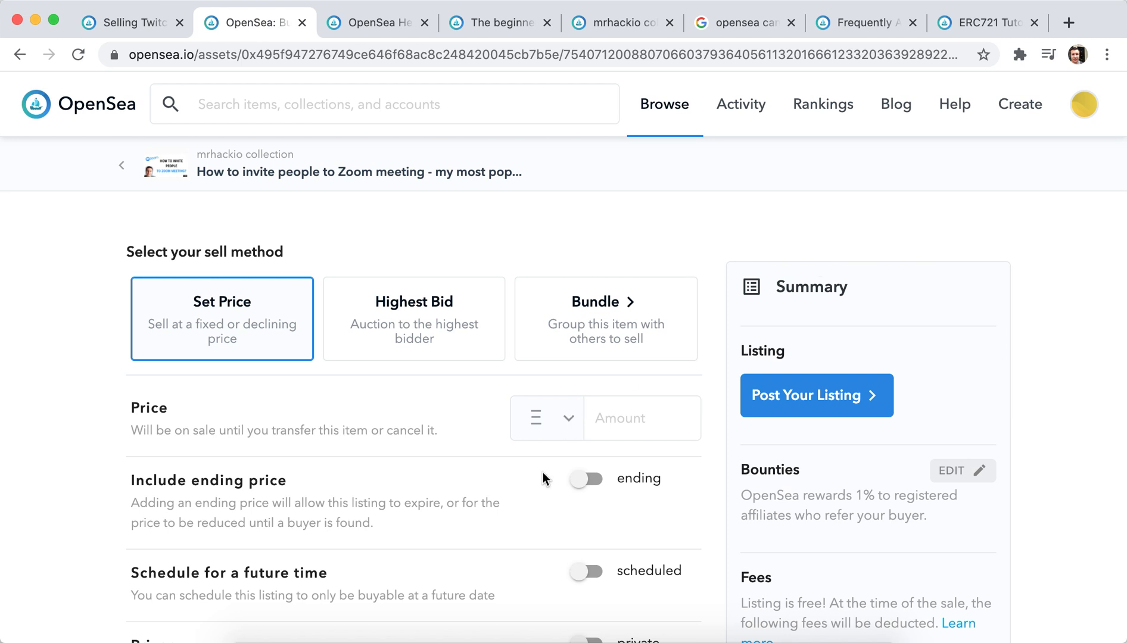
scroll(543, 477, "down", 6)
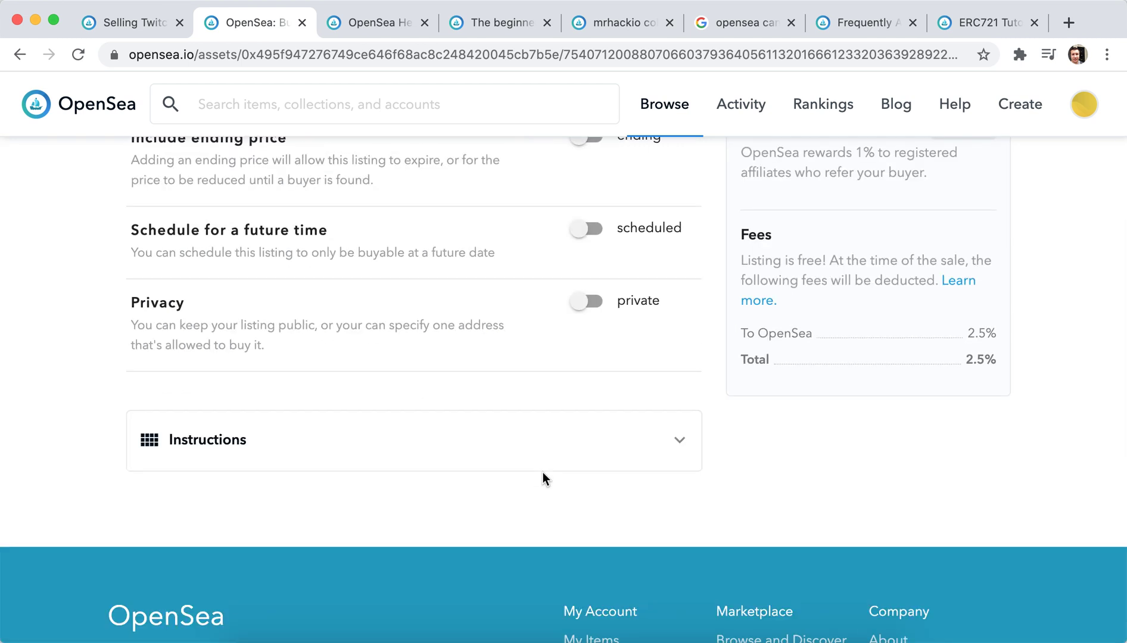
scroll(543, 476, "up", 1)
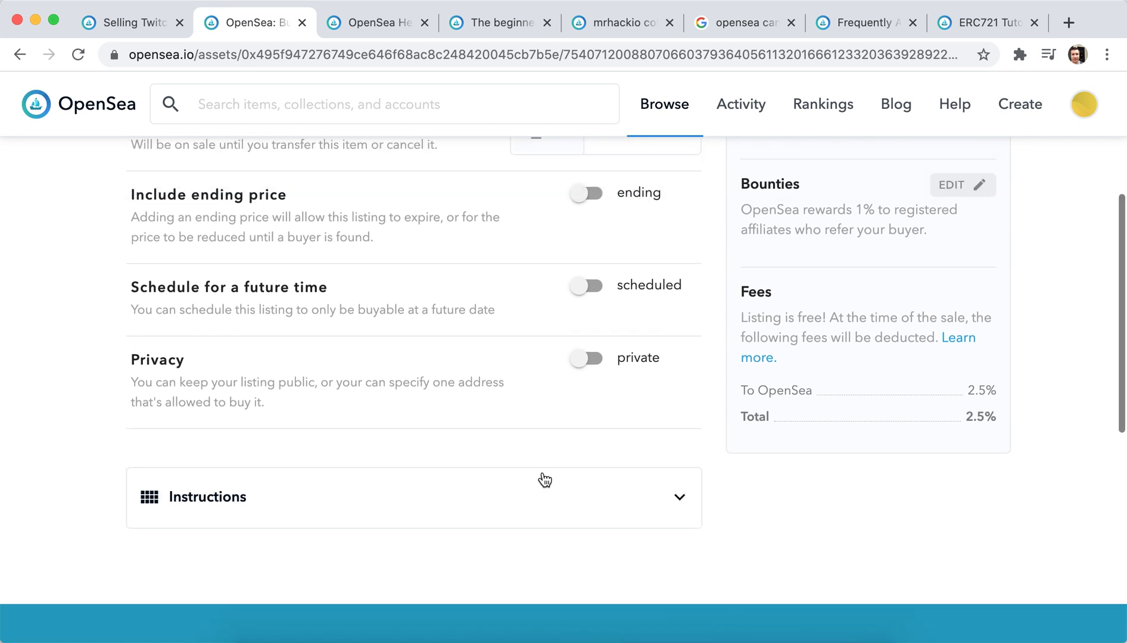
scroll(544, 478, "up", 3)
scroll(543, 479, "up", 2)
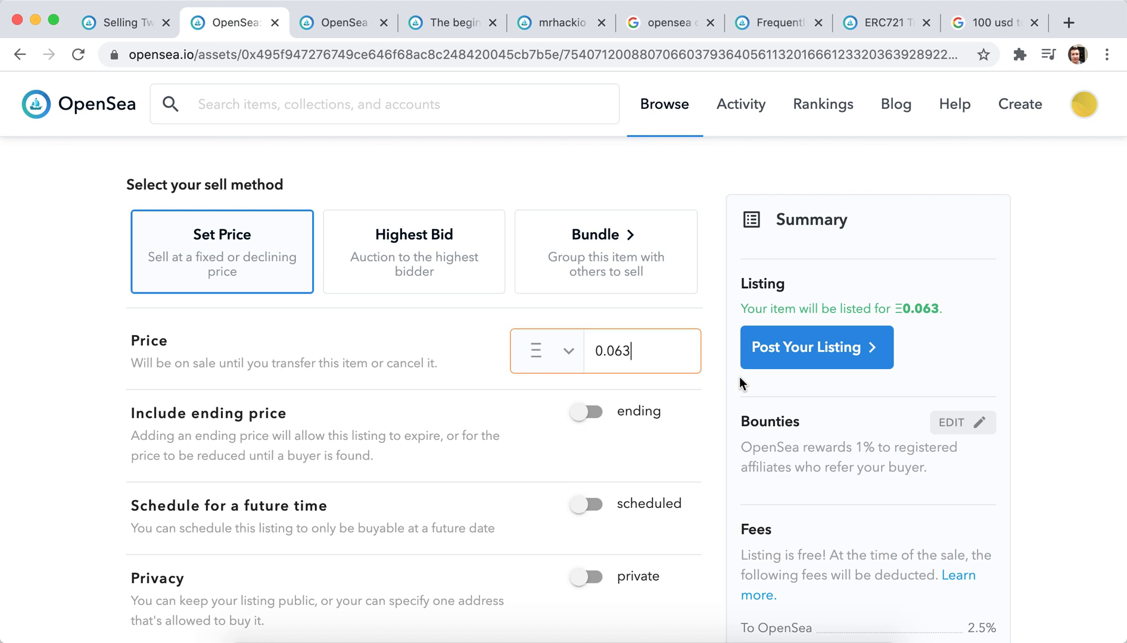
scroll(740, 377, "down", 1)
scroll(740, 377, "down", 1)
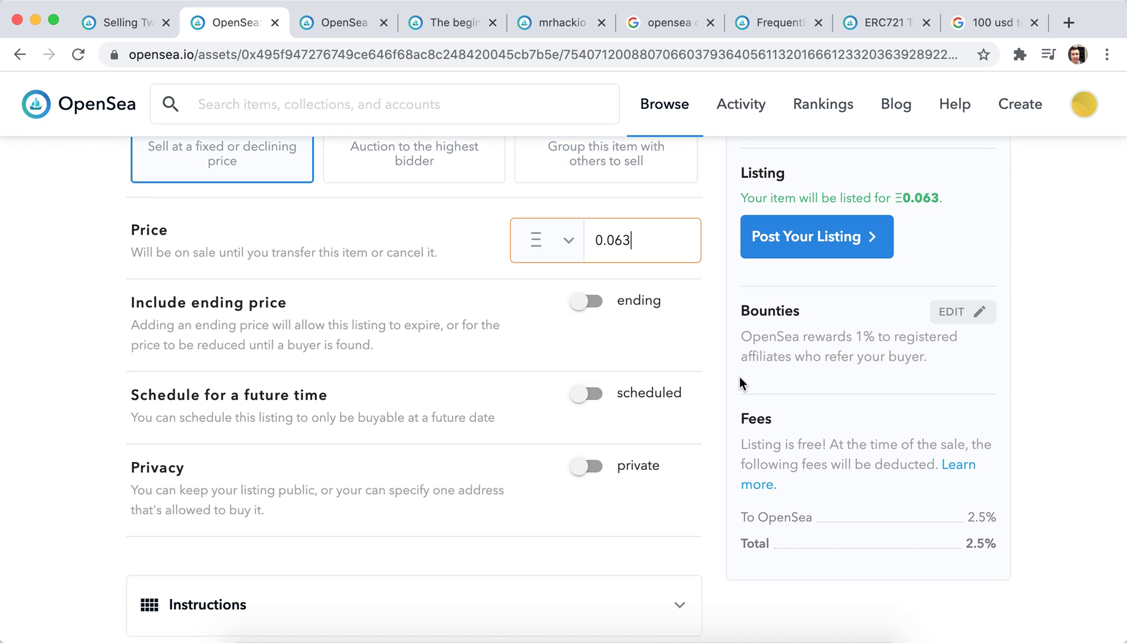
scroll(740, 380, "down", 2)
scroll(740, 377, "up", 3)
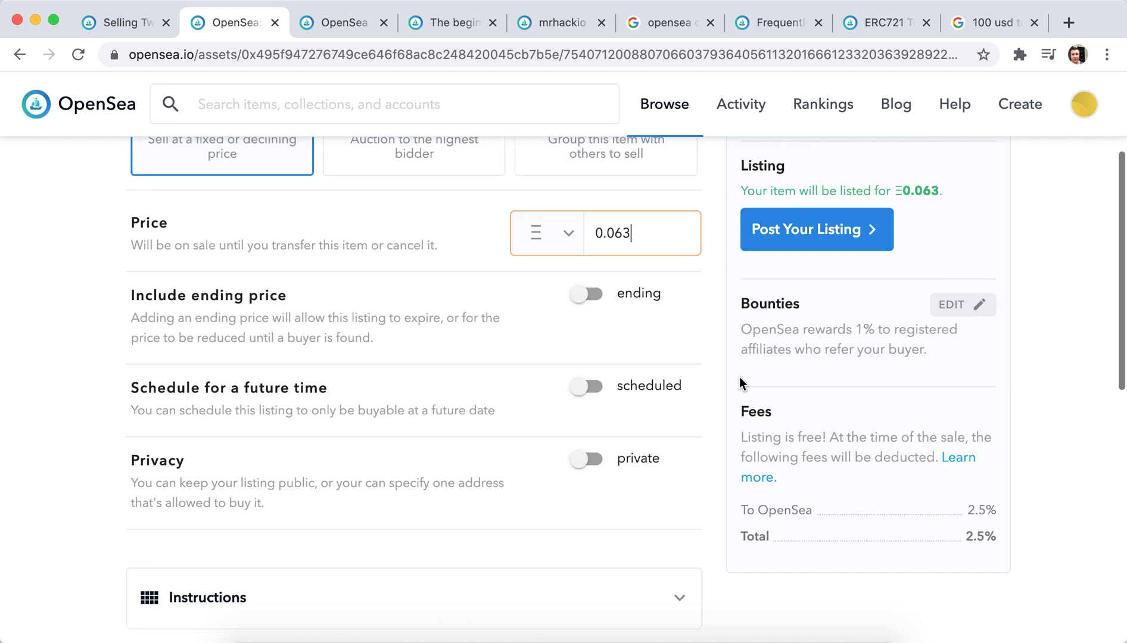
scroll(740, 377, "up", 1)
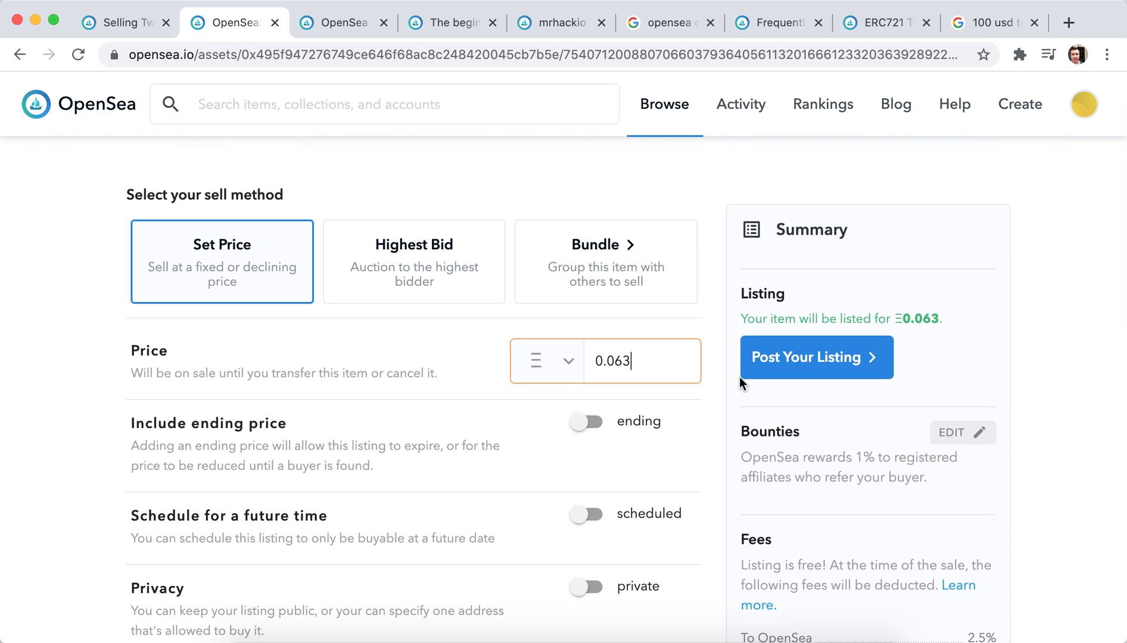
left_click(419, 275)
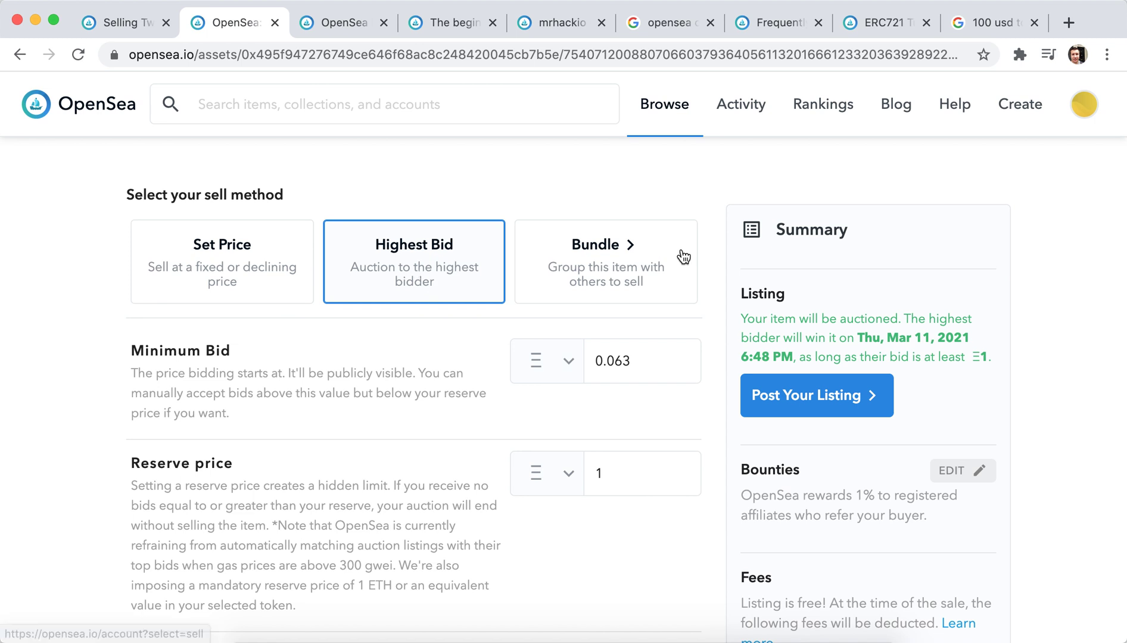
Post the auction with 0.063 minimum bid, 1 ETH reserve and 5-day expiry.
scroll(681, 308, "down", 8)
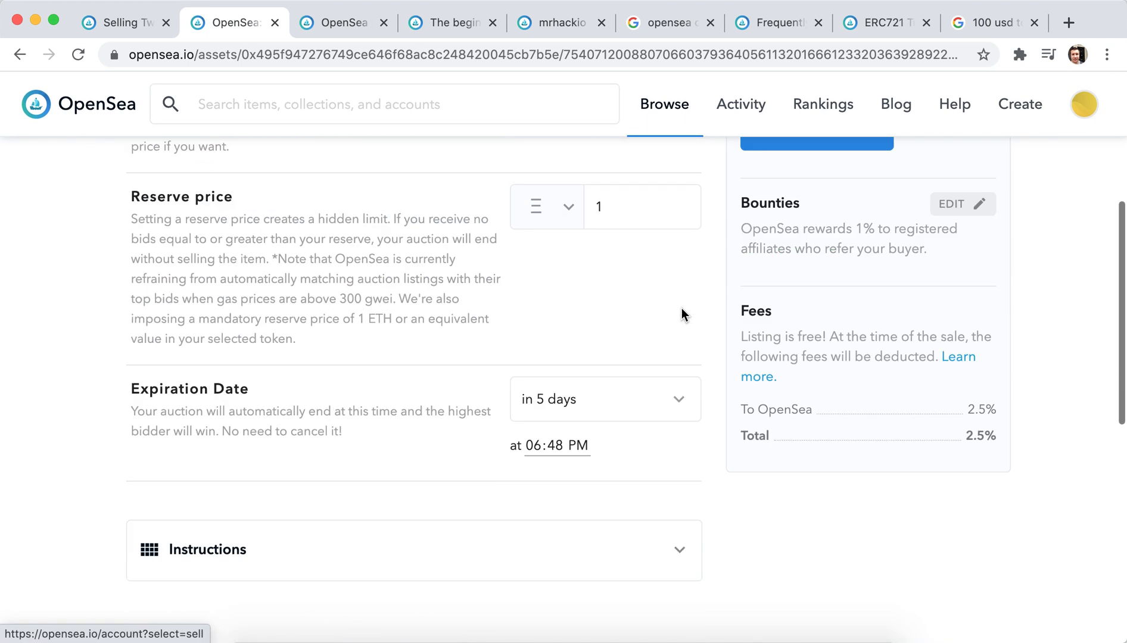
scroll(682, 308, "up", 3)
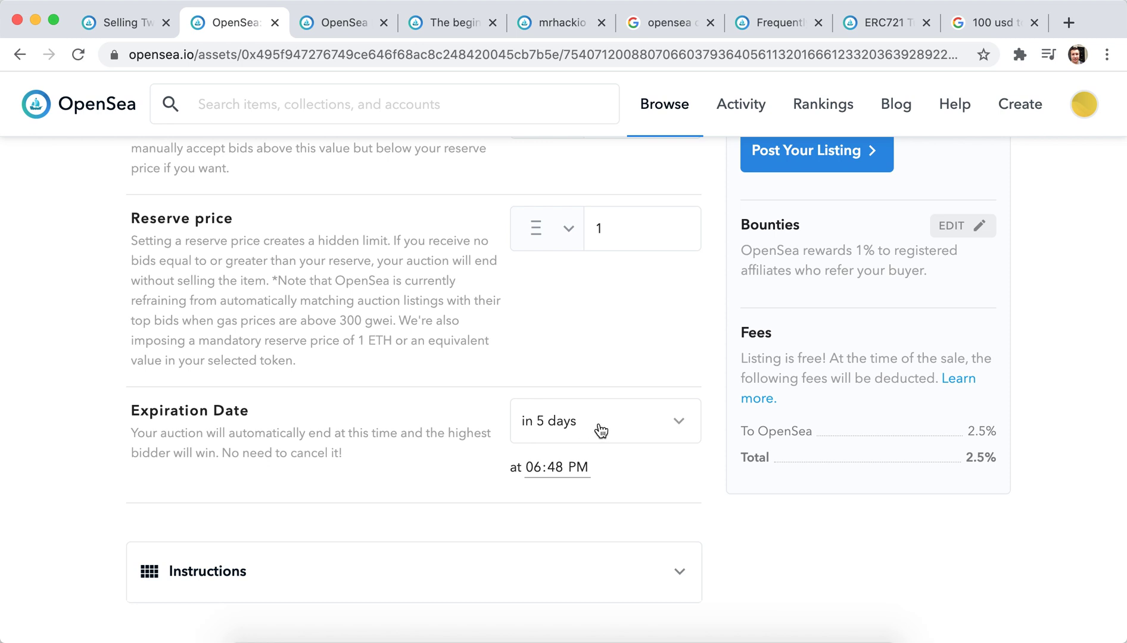
scroll(701, 358, "up", 4)
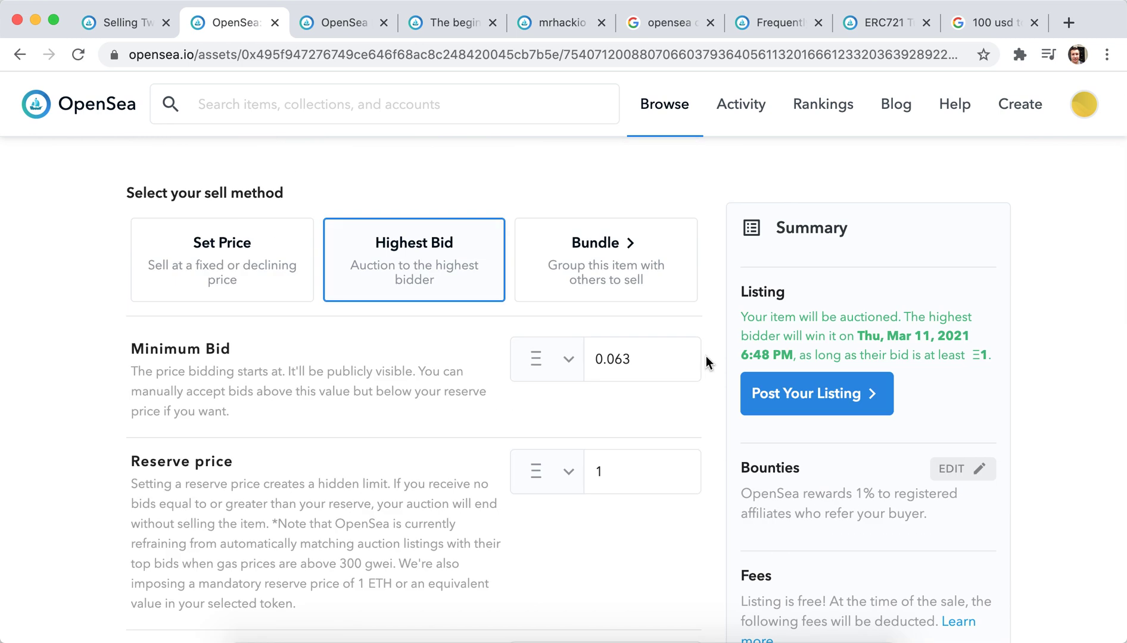
left_click(792, 407)
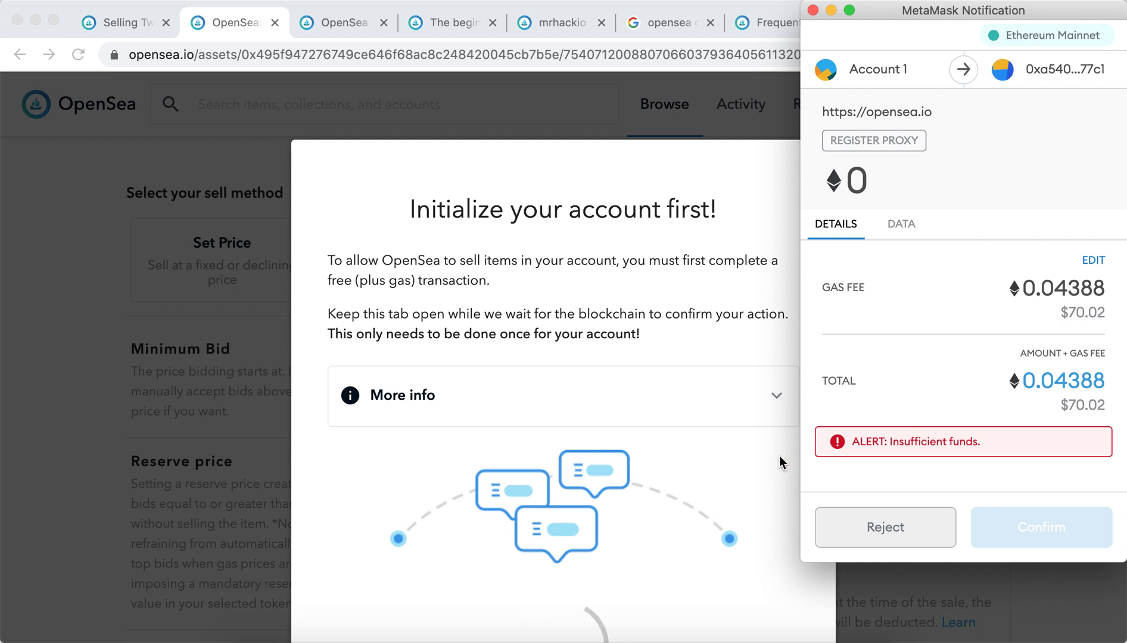
Inspect MetaMask's Register Proxy gas fee of 0.04388 ETH ($70.02), flagged as insufficient funds.
scroll(745, 439, "down", 3)
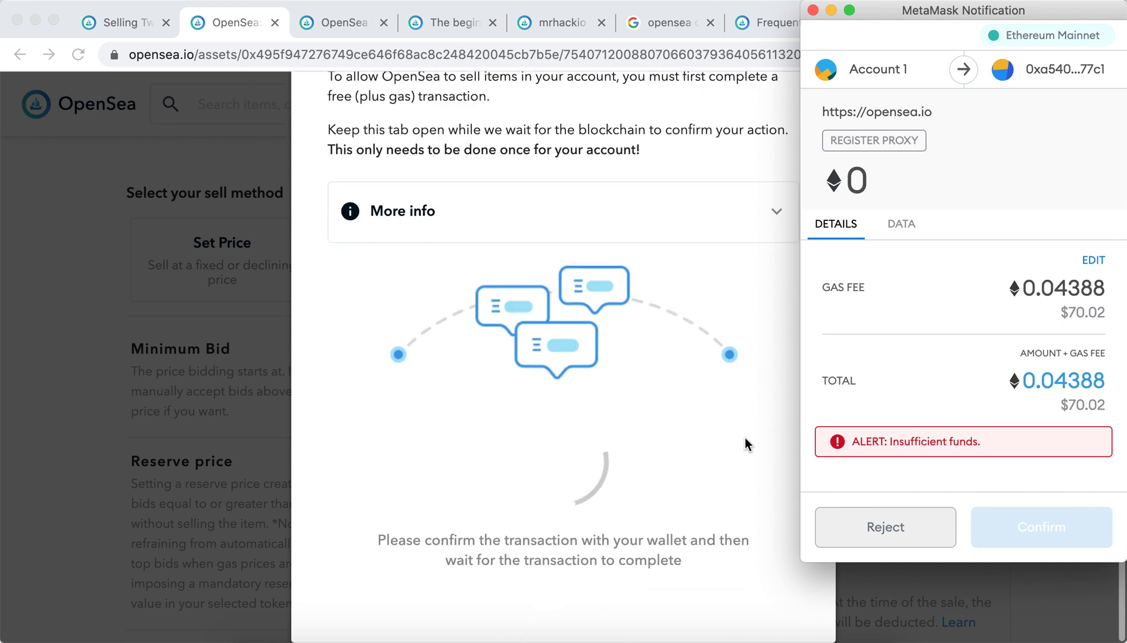
scroll(745, 443, "up", 1)
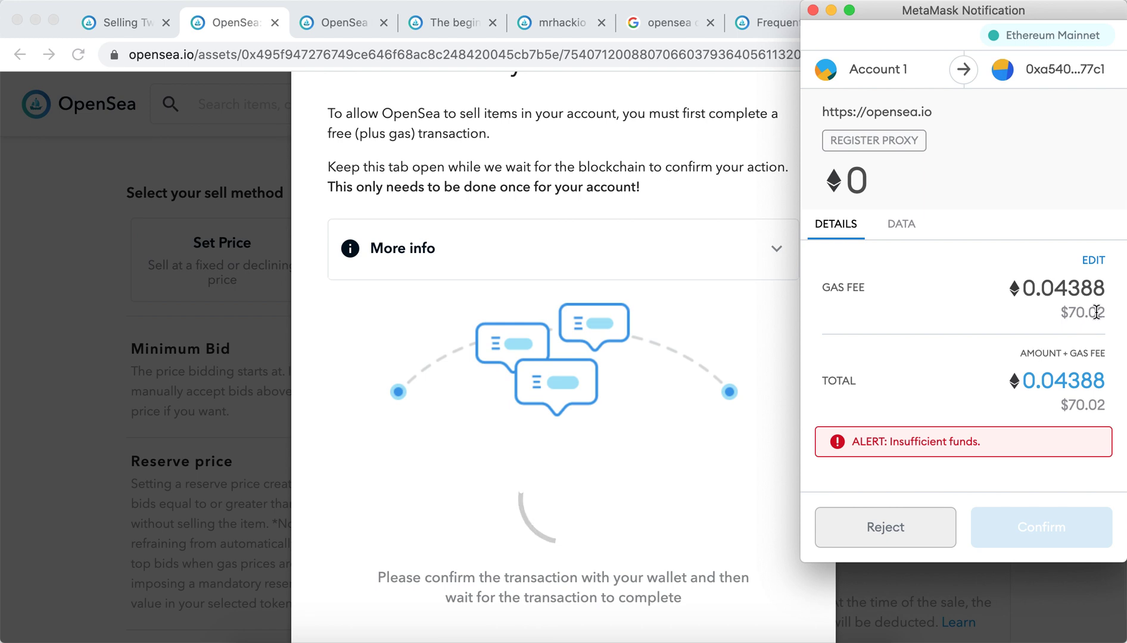